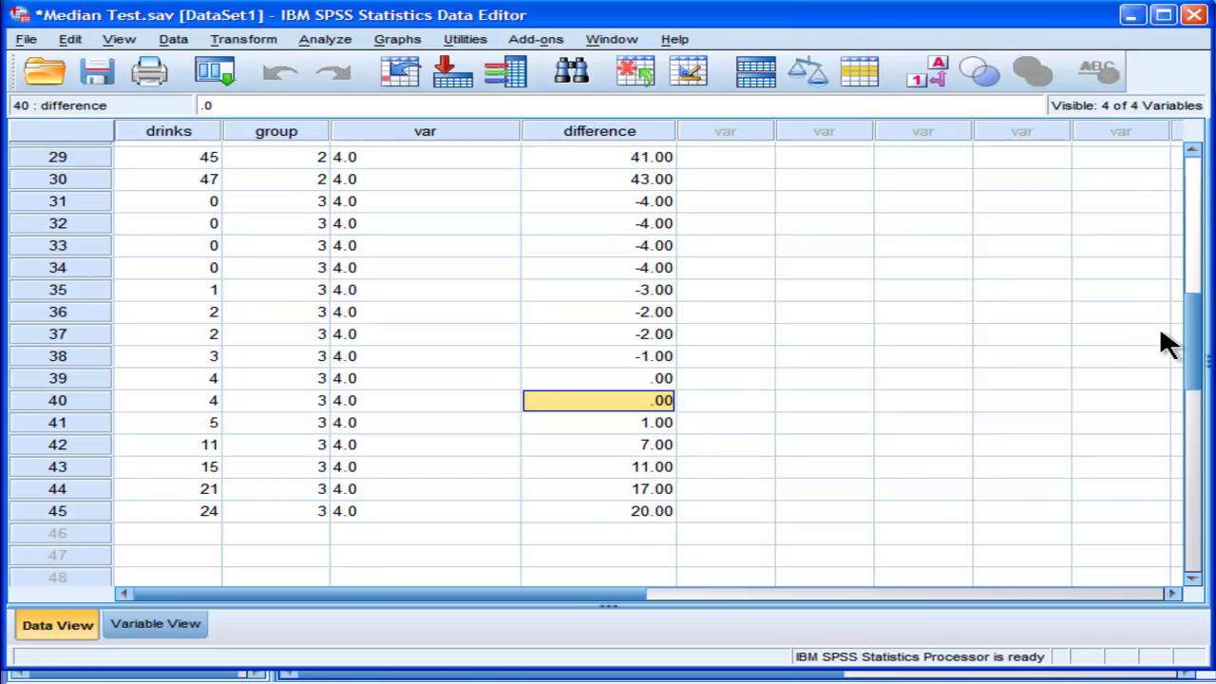
Review the difference values across all cases, ending at the zero differences in cases 39 and 40
scroll(1197, 328, up, 1)
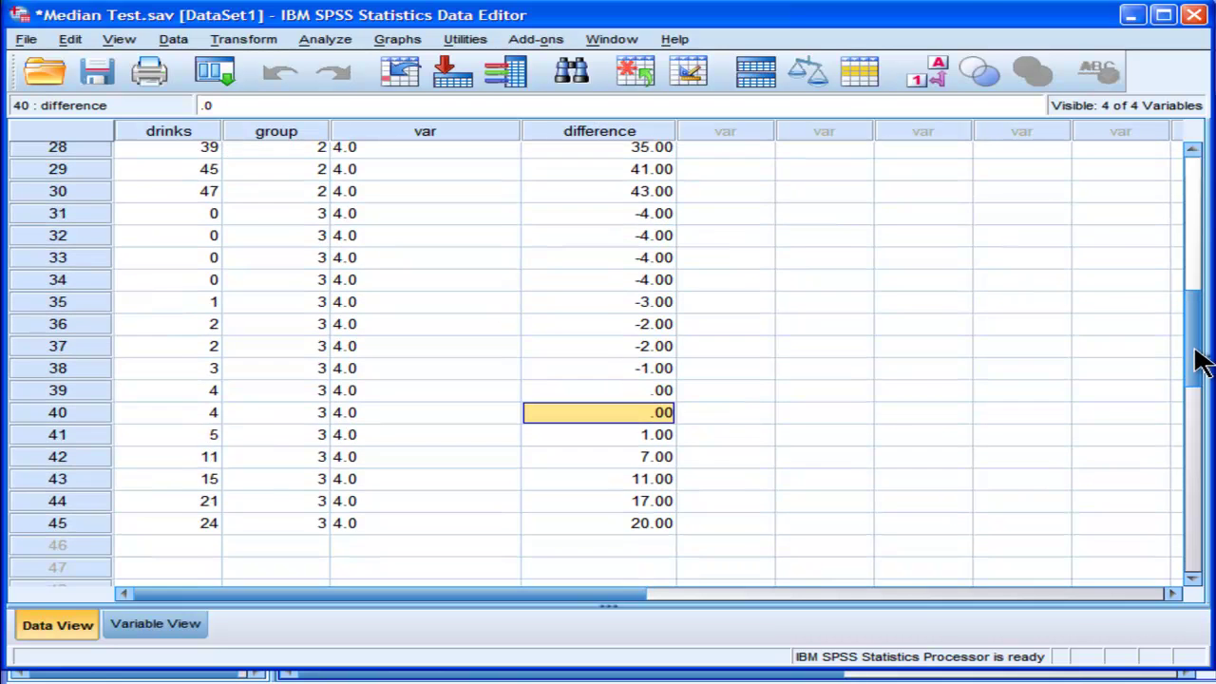
drag(1196, 352, 1182, 209)
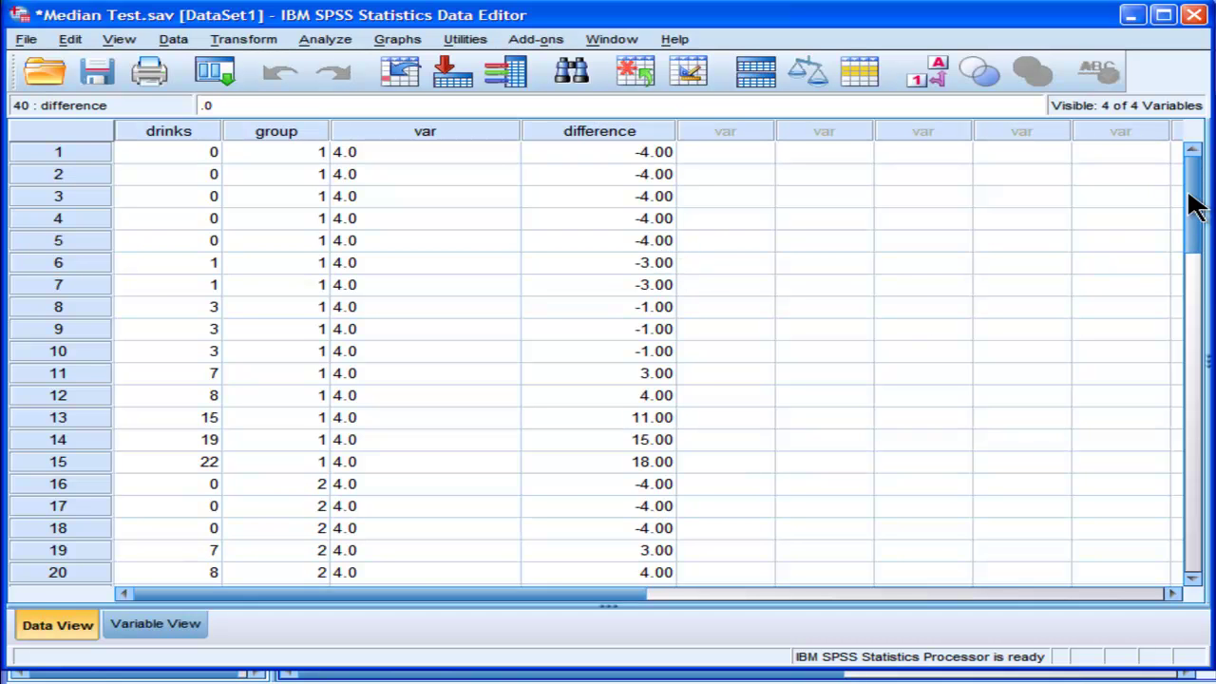
mouse_move(1188, 203)
mouse_down()
mouse_move(1189, 237)
mouse_move(1194, 190)
mouse_up()
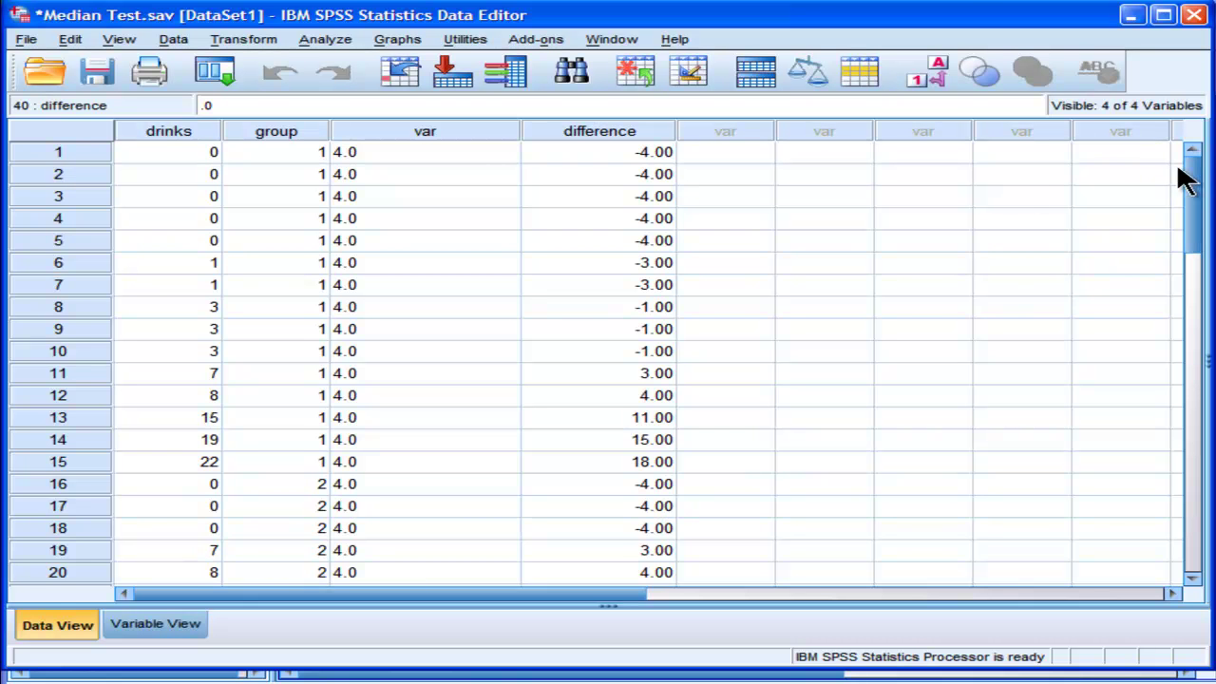
drag(1185, 177, 1189, 321)
click(723, 412)
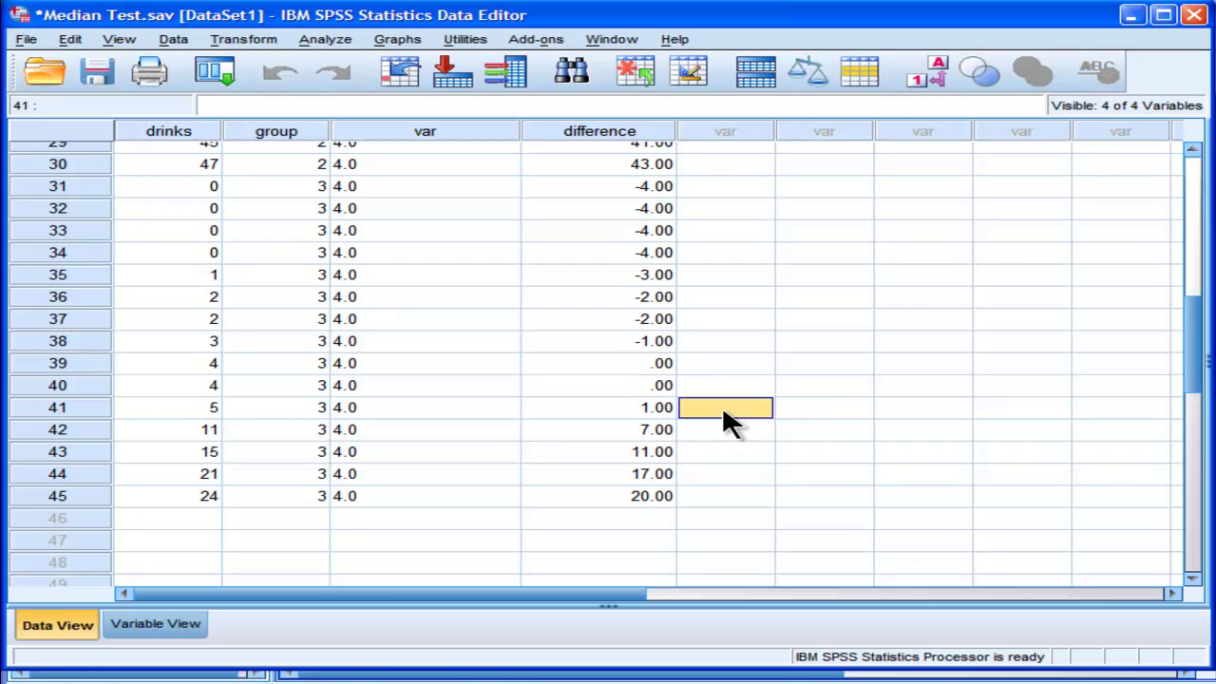
click(662, 390)
click(651, 362)
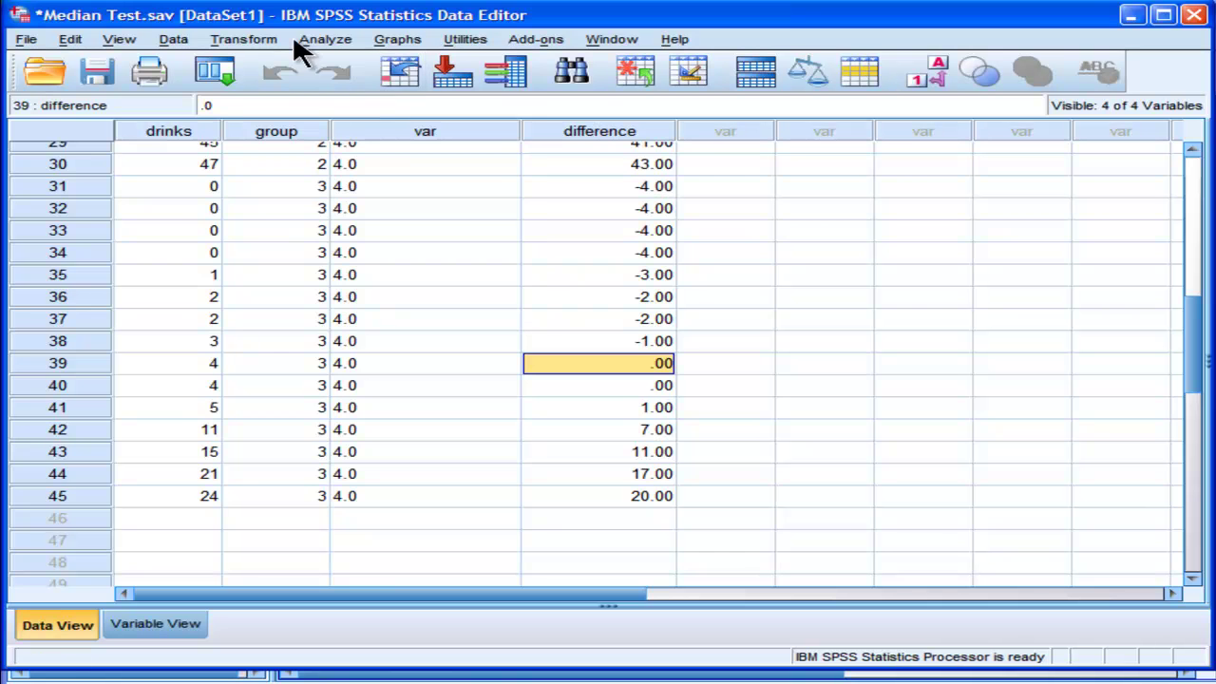
Set up a recode of difference into a different variable, naming the output variable difference_below_above
click(260, 38)
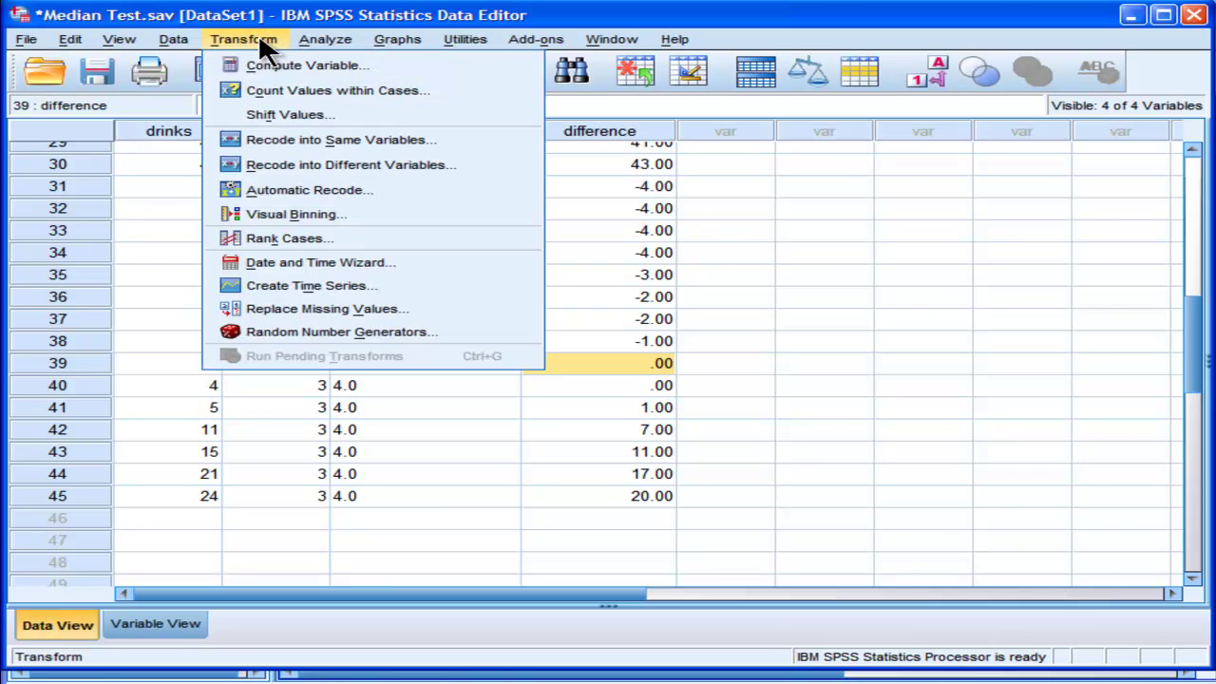
click(290, 163)
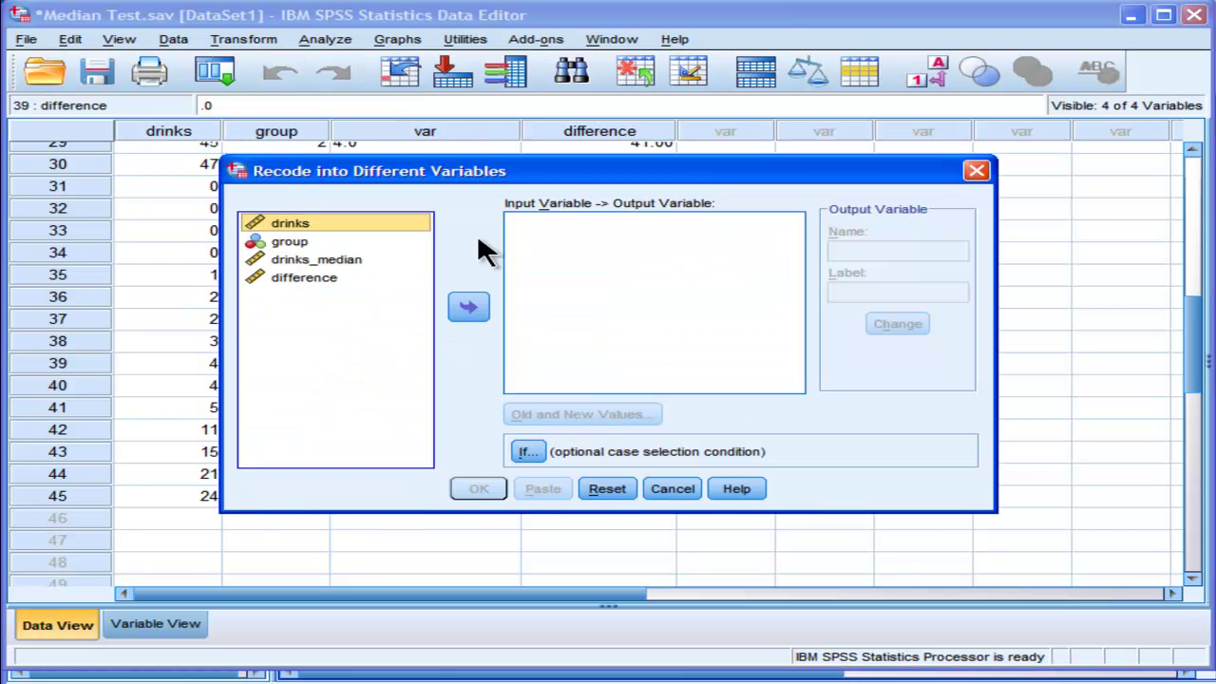
click(289, 277)
click(469, 306)
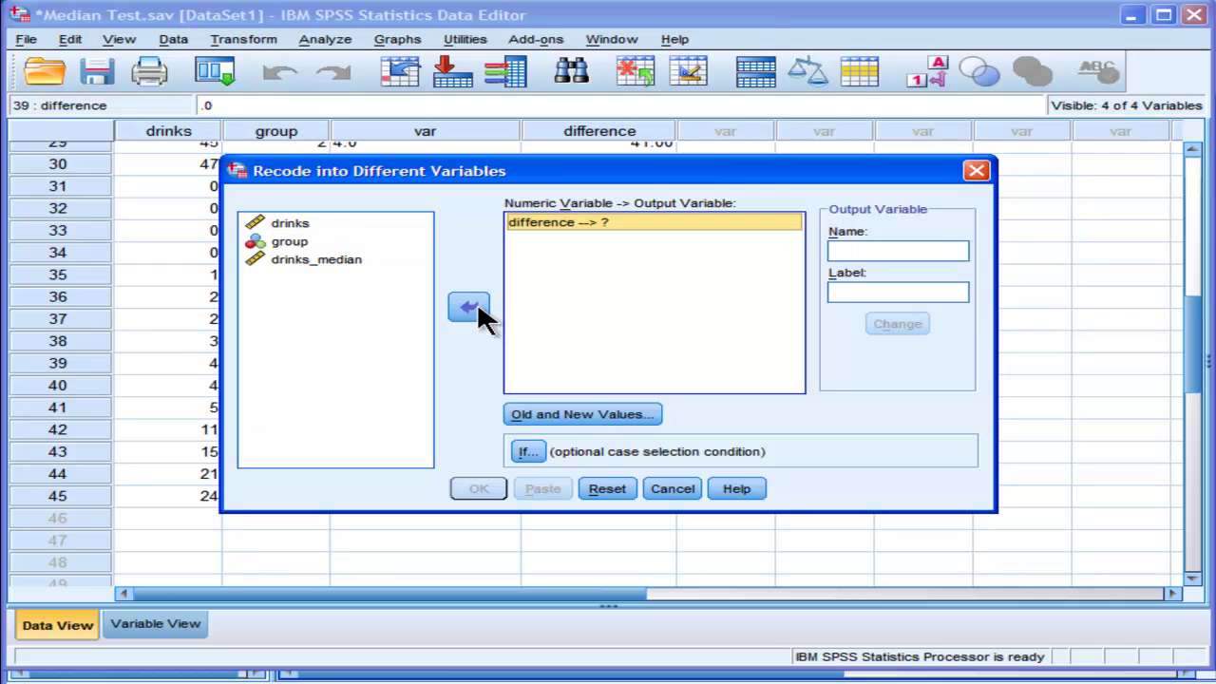
click(875, 250)
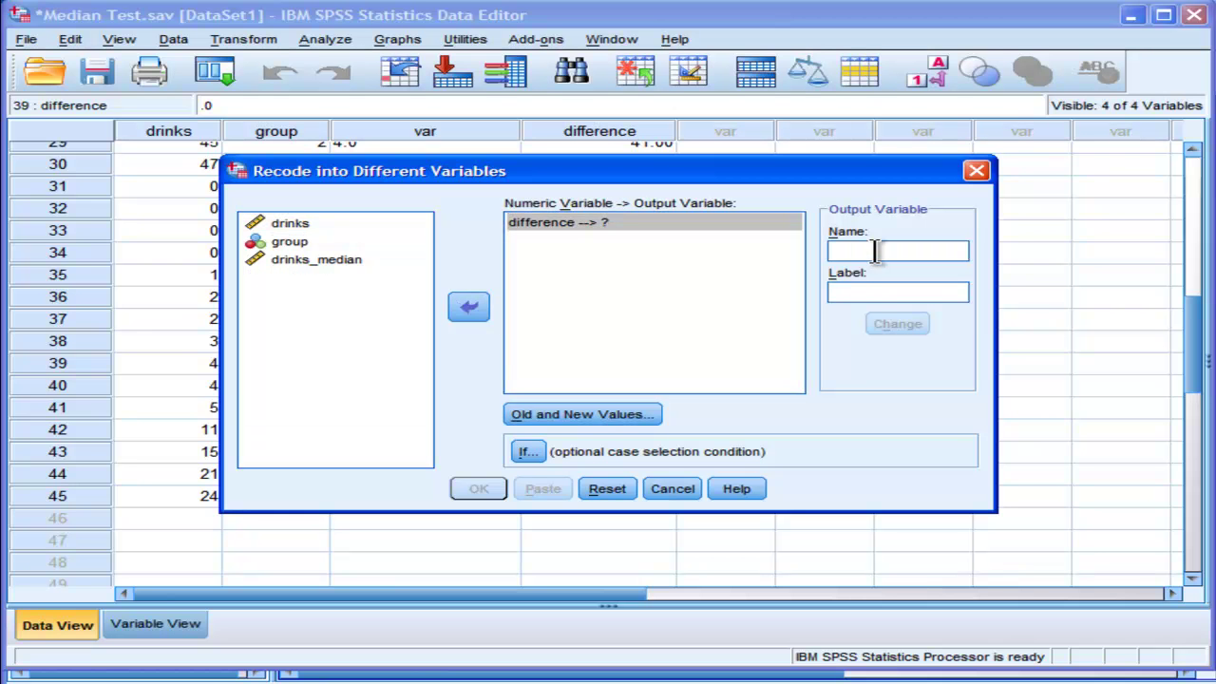
text(diff)
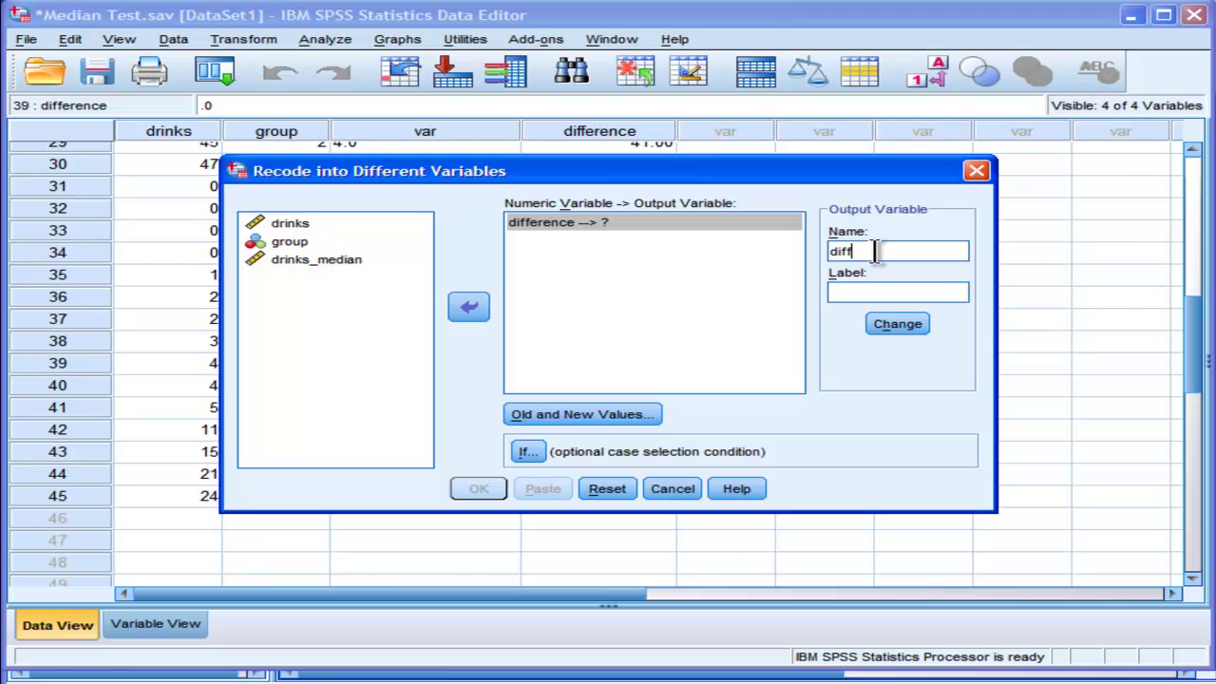
text(erence_below_above)
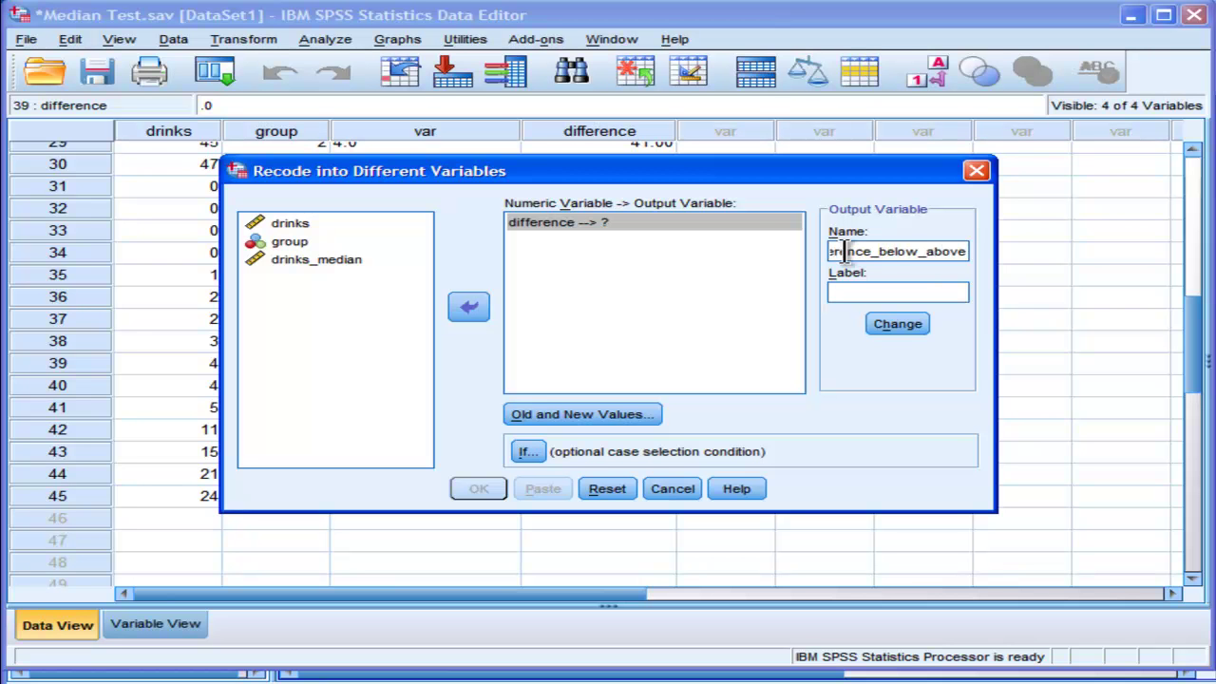
click(883, 323)
Add a recode rule that turns the range from lowest through -.0000001 into 0
click(650, 418)
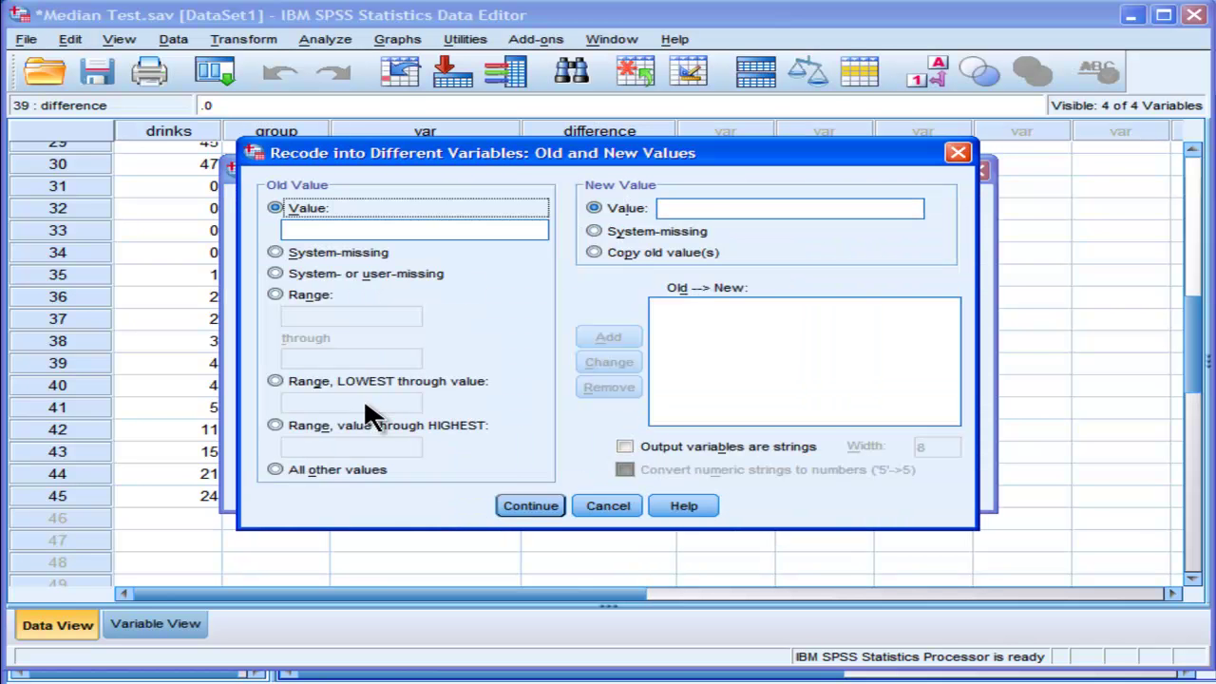
click(314, 380)
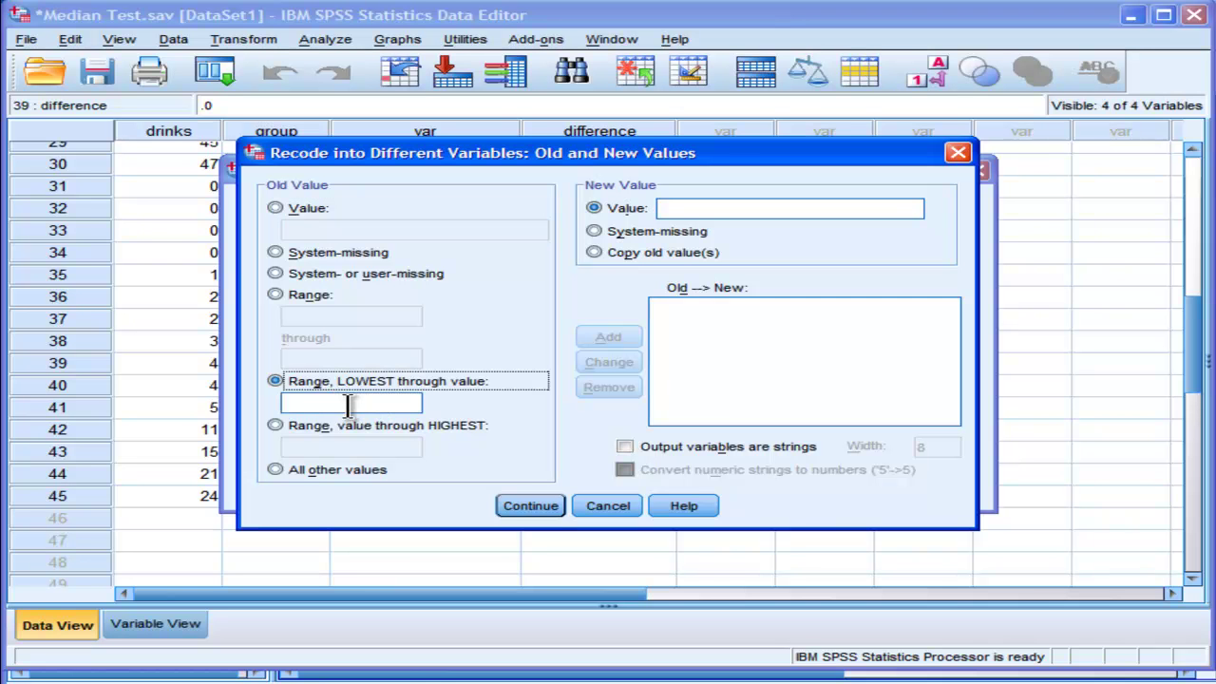
click(349, 405)
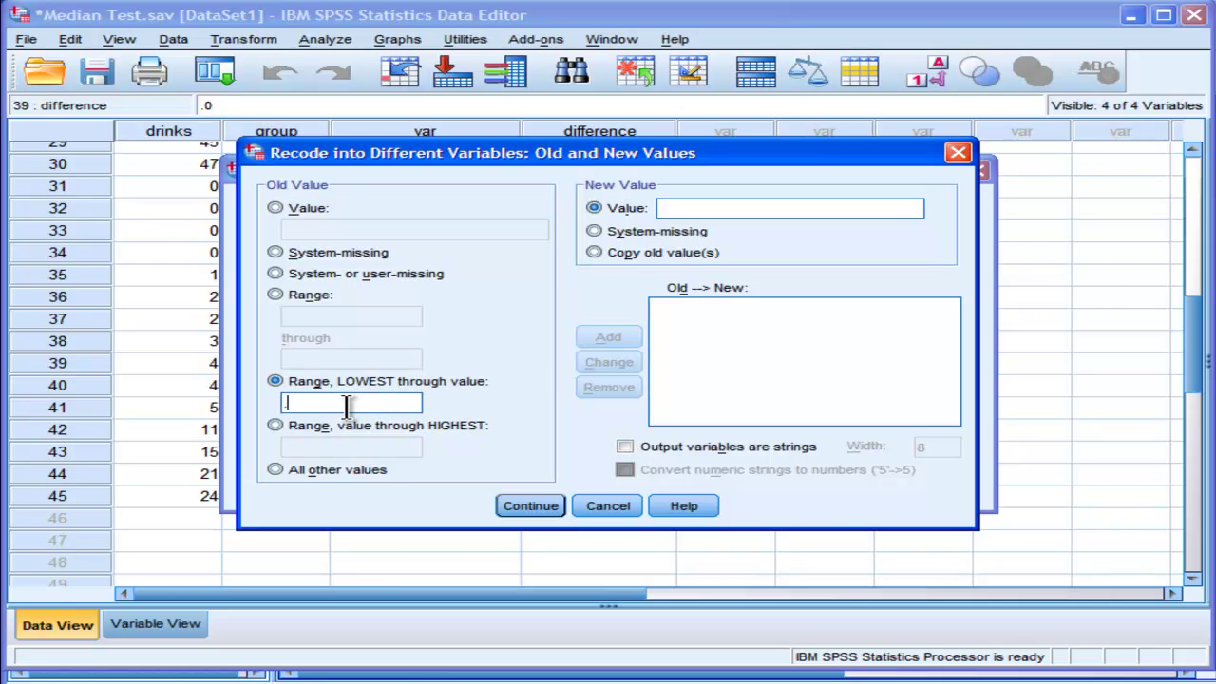
text(-.0000001)
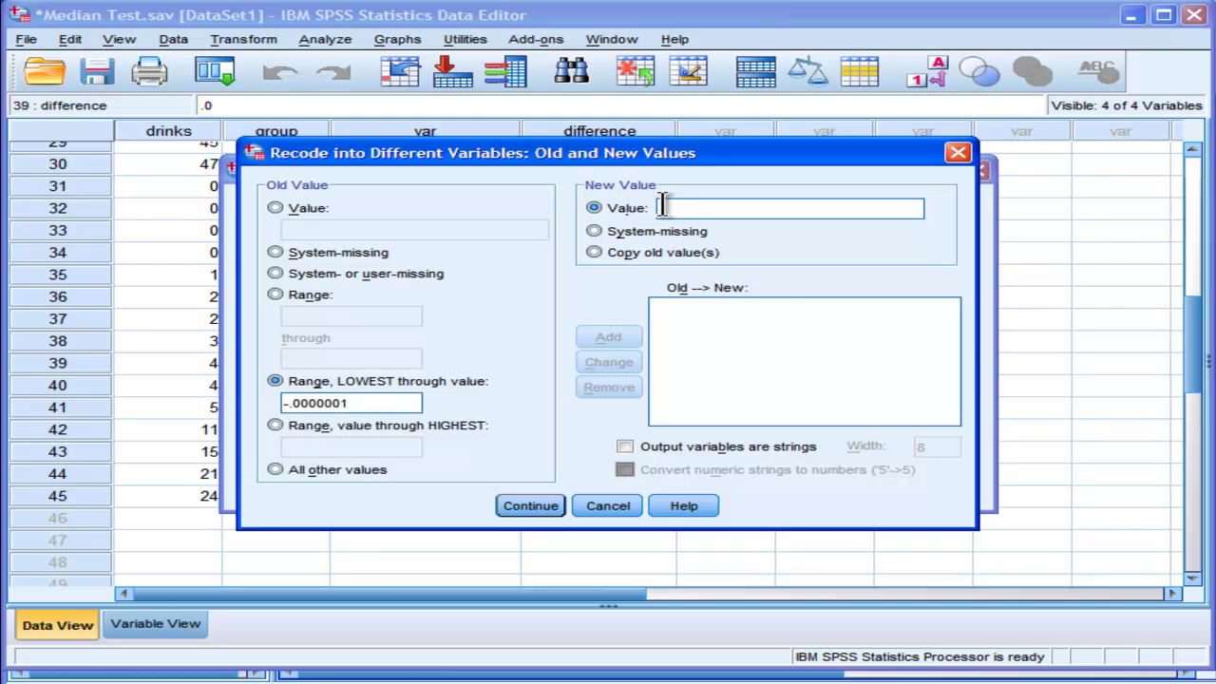
text(0)
click(616, 336)
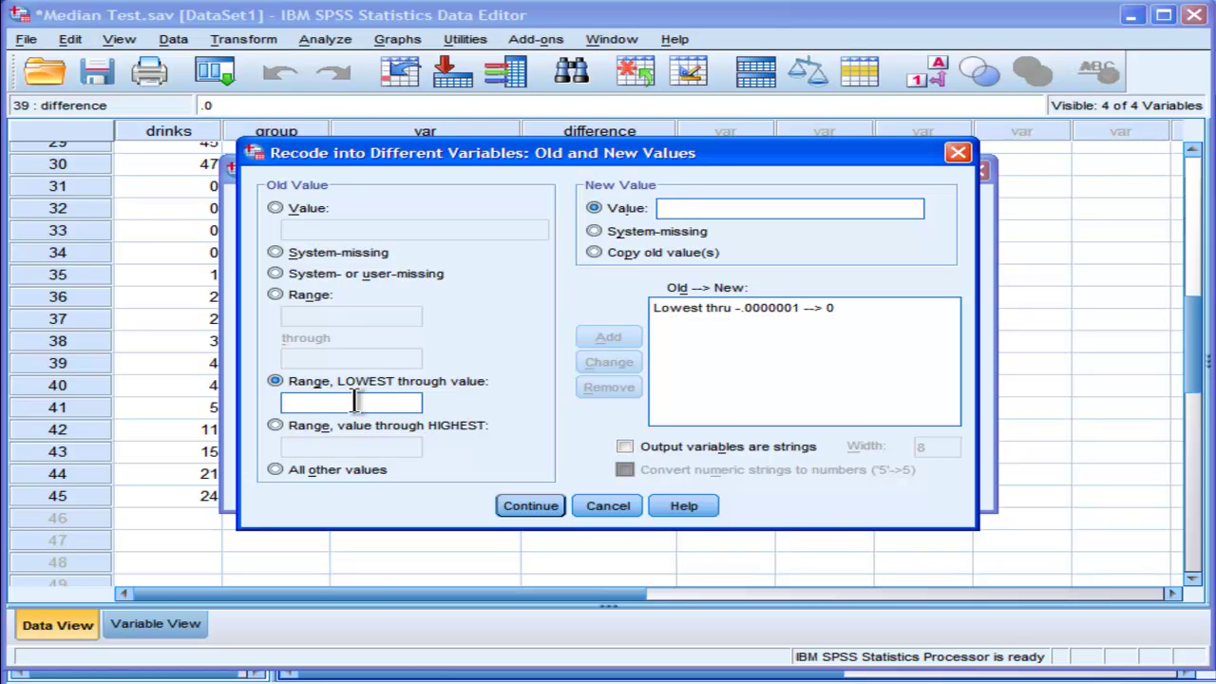
Add a recode rule that turns .0000001 through highest into 1, and run the recode
click(273, 425)
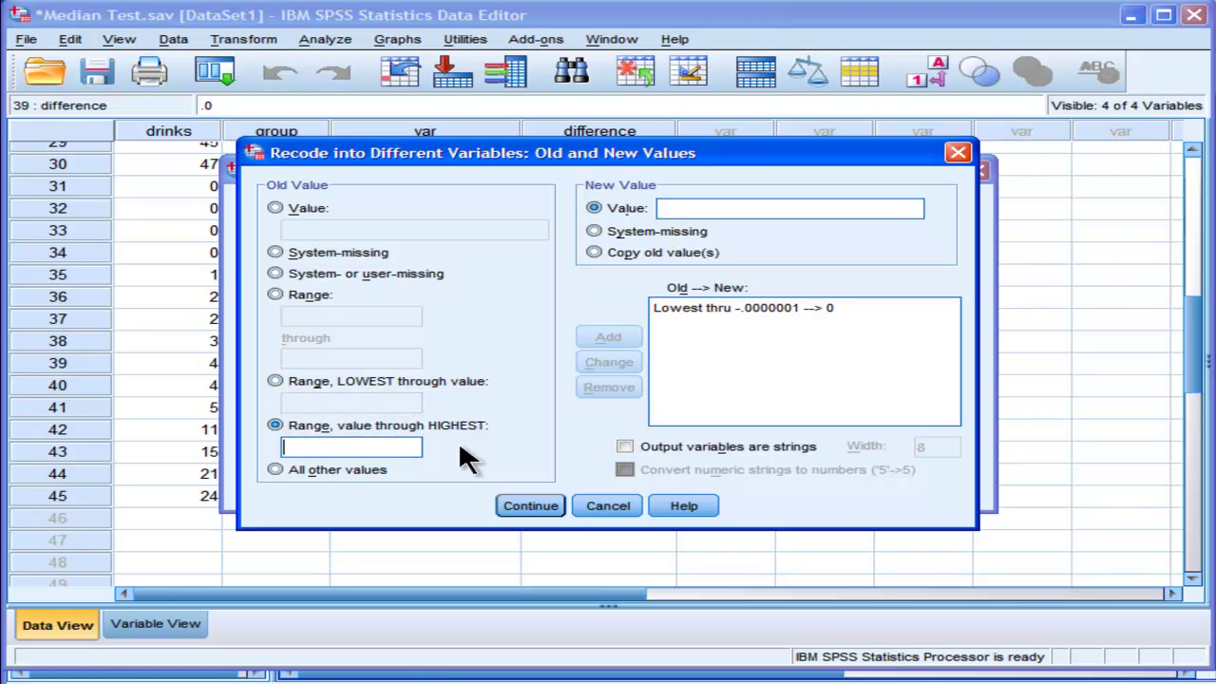
text(.0000001)
click(732, 207)
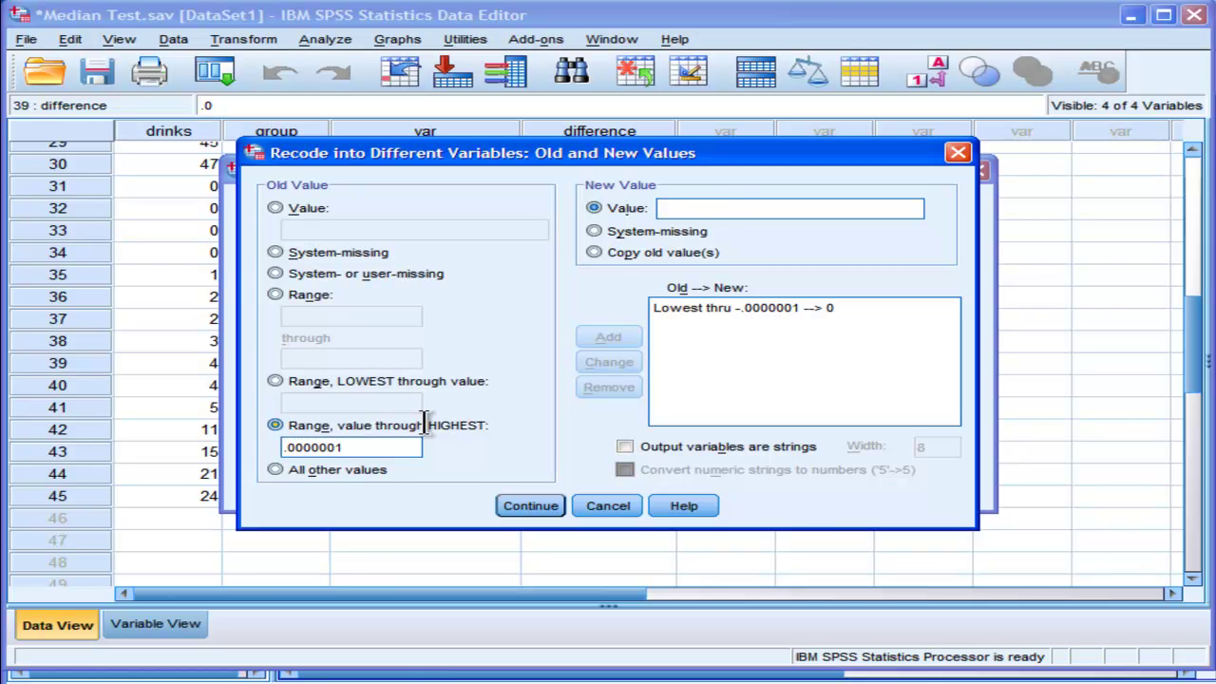
triple_click(365, 453)
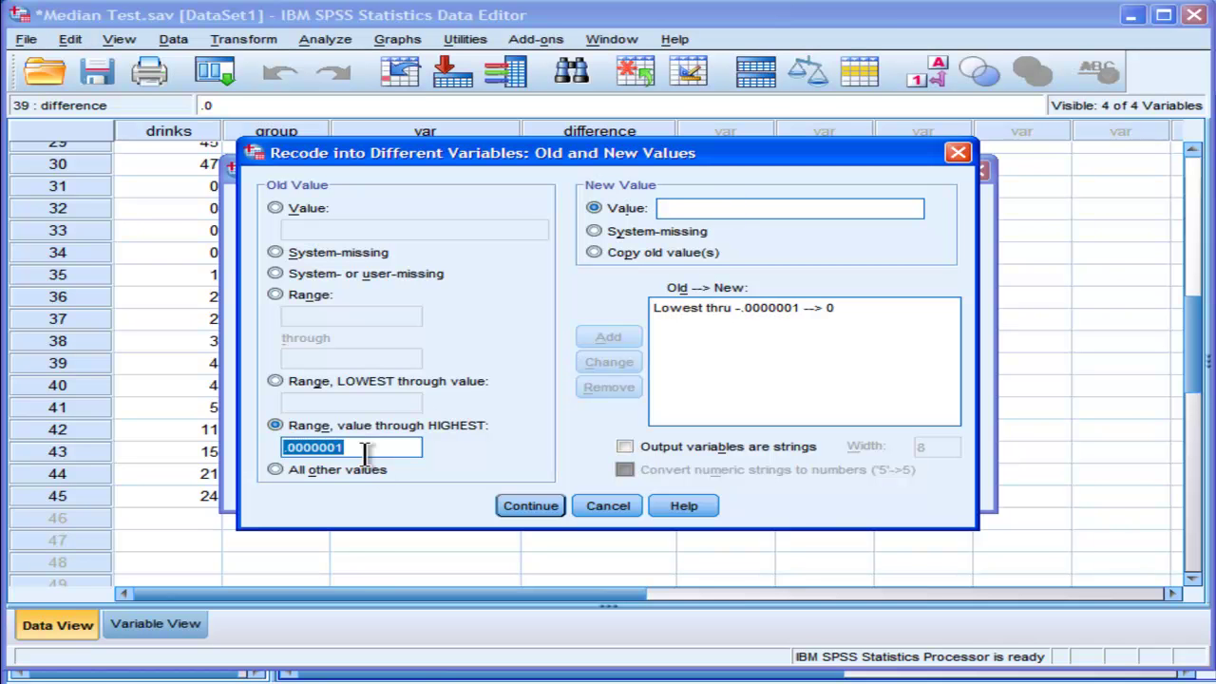
click(365, 454)
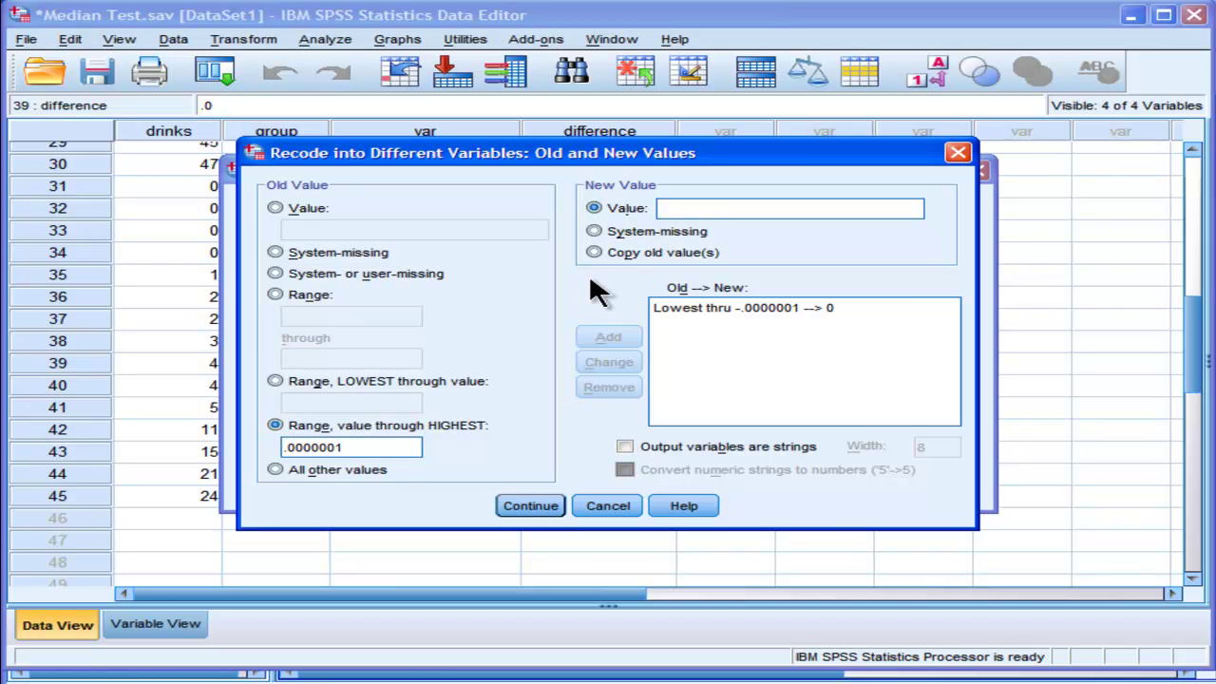
click(723, 207)
text(1)
click(611, 335)
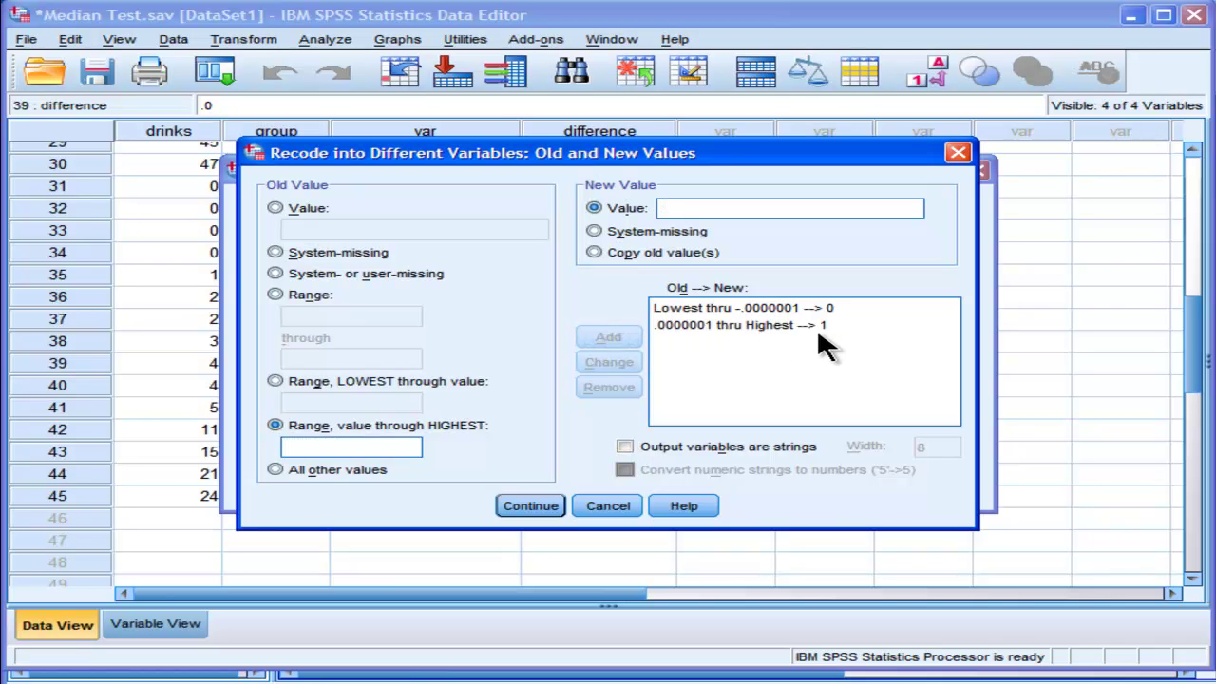
click(534, 504)
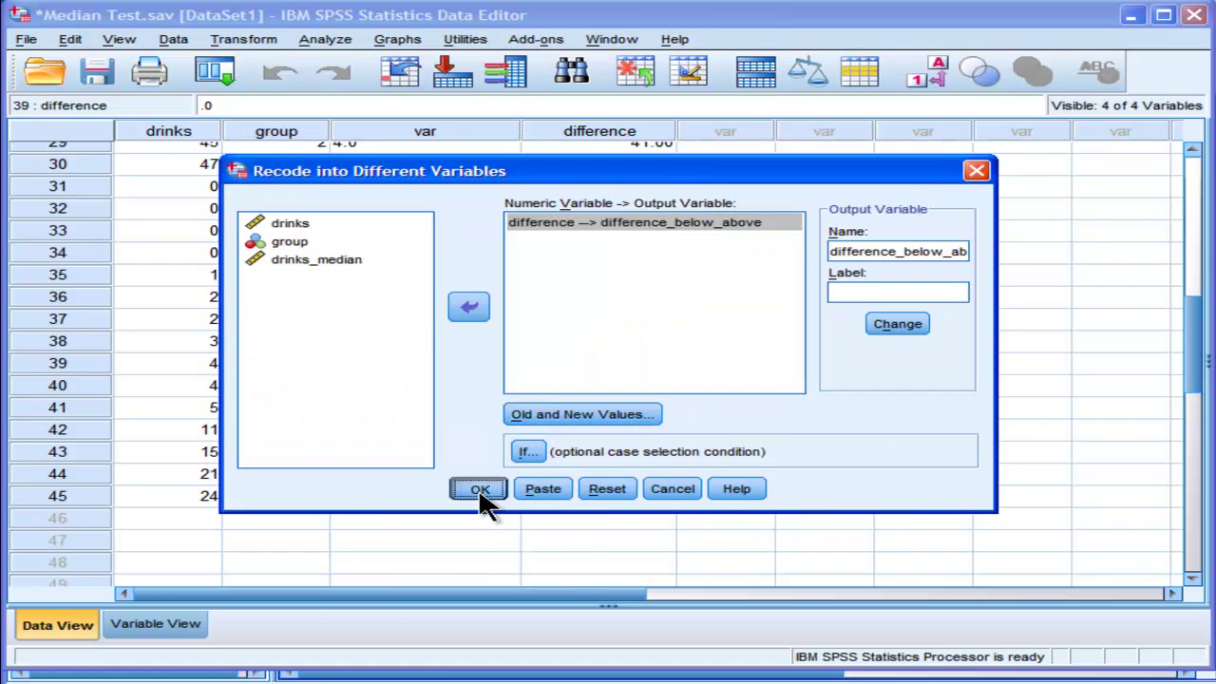
click(478, 489)
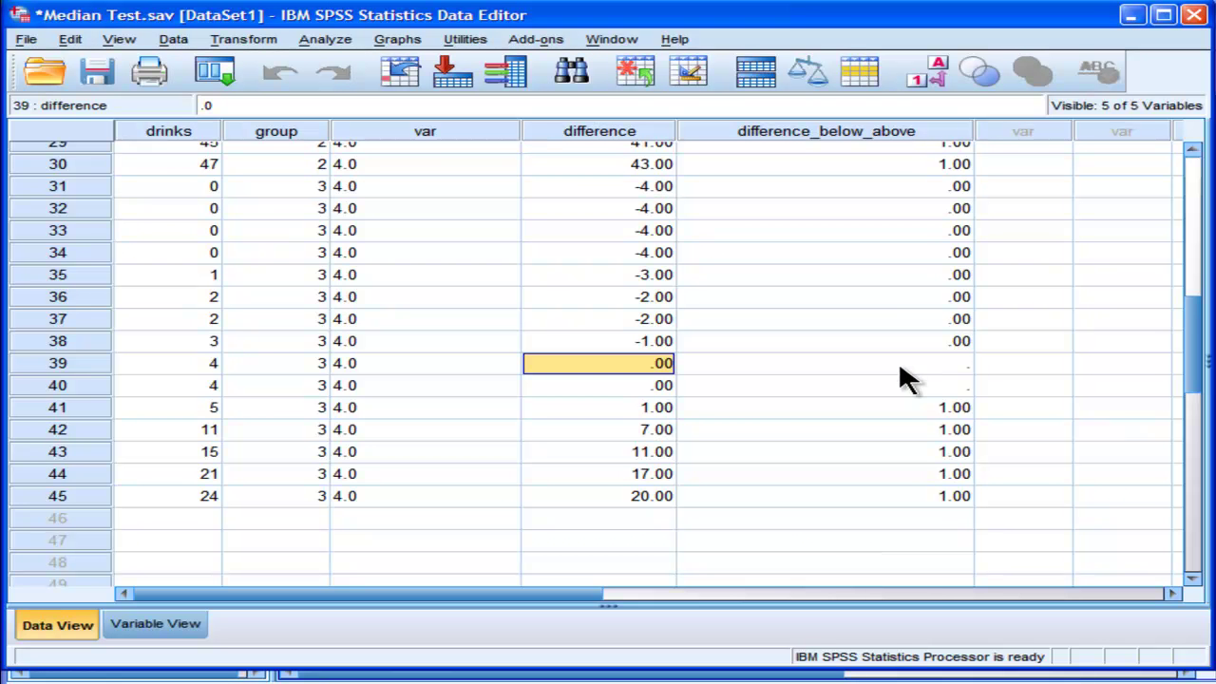
Enter 0 for difference_below_above in cases 39 and 40
mouse_move(1197, 388)
mouse_down()
mouse_move(1197, 217)
mouse_move(1181, 393)
mouse_up()
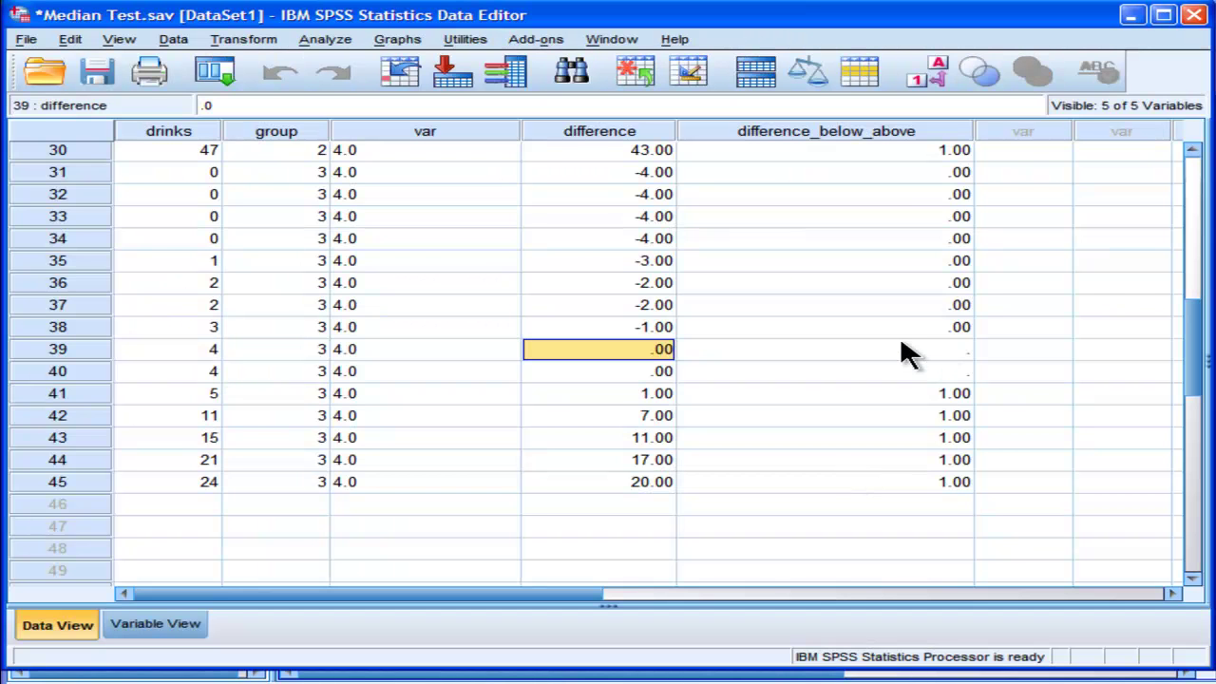
click(903, 349)
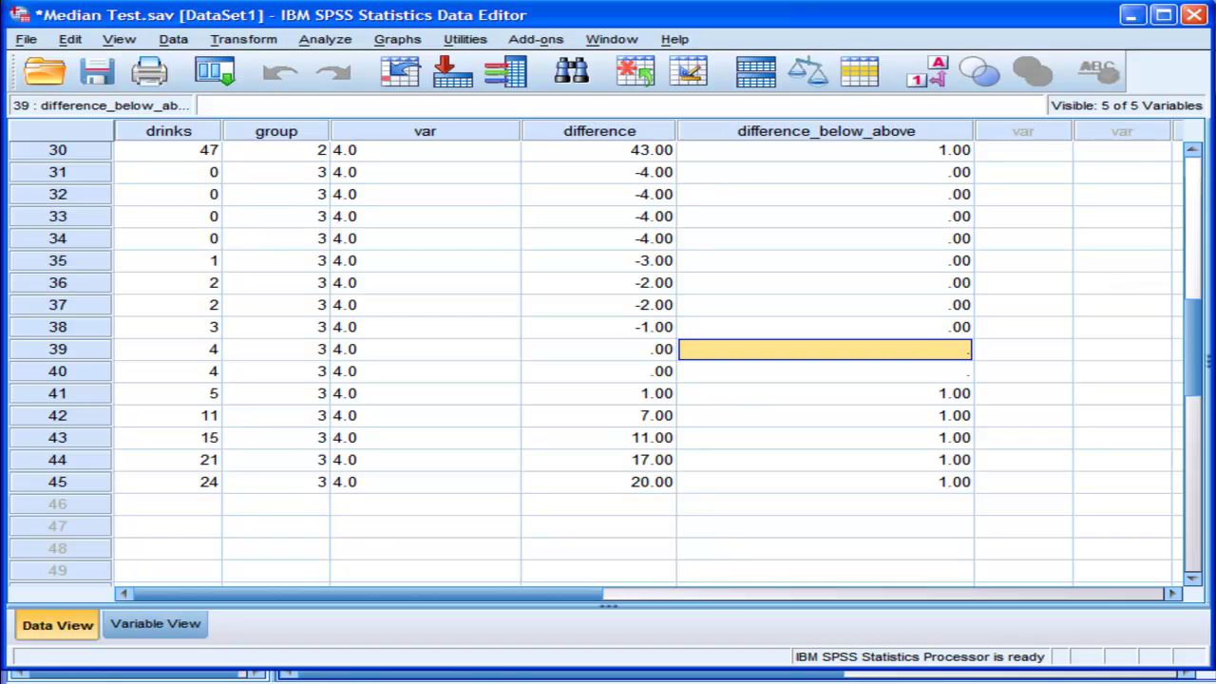
text(0)
key(Return)
text(0)
key(Return)
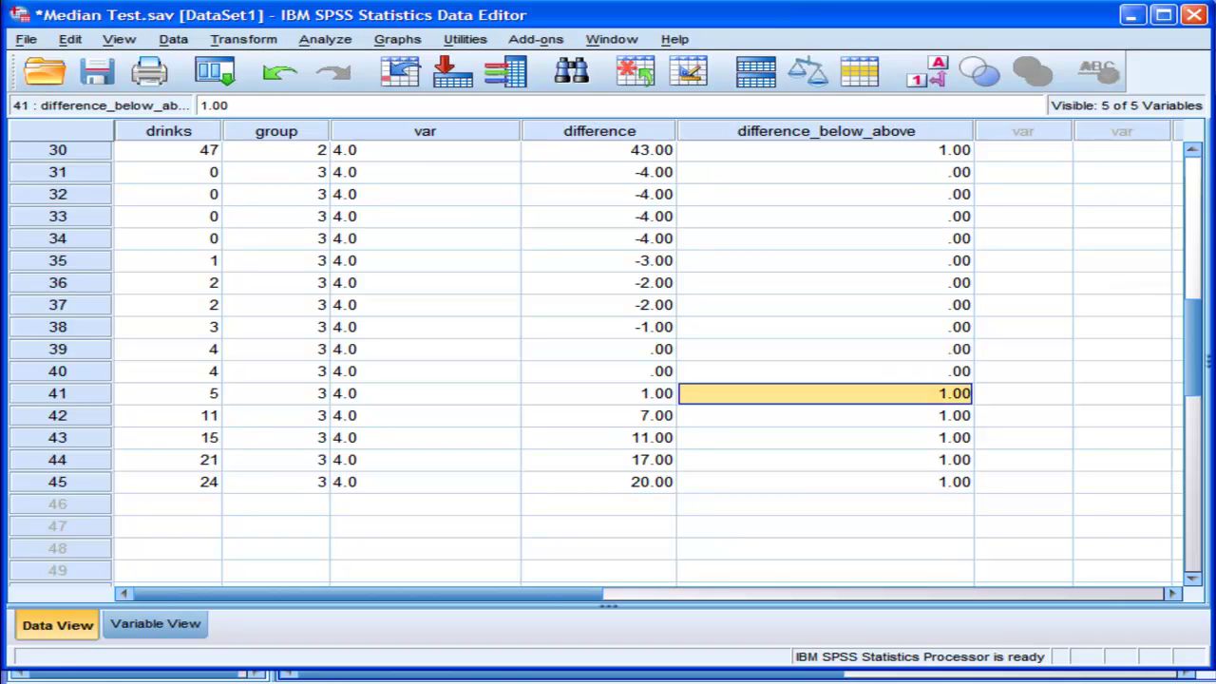
Check the difference_below_above values through all cases, up to the first row and back past the last
key(Up)
key(Up)
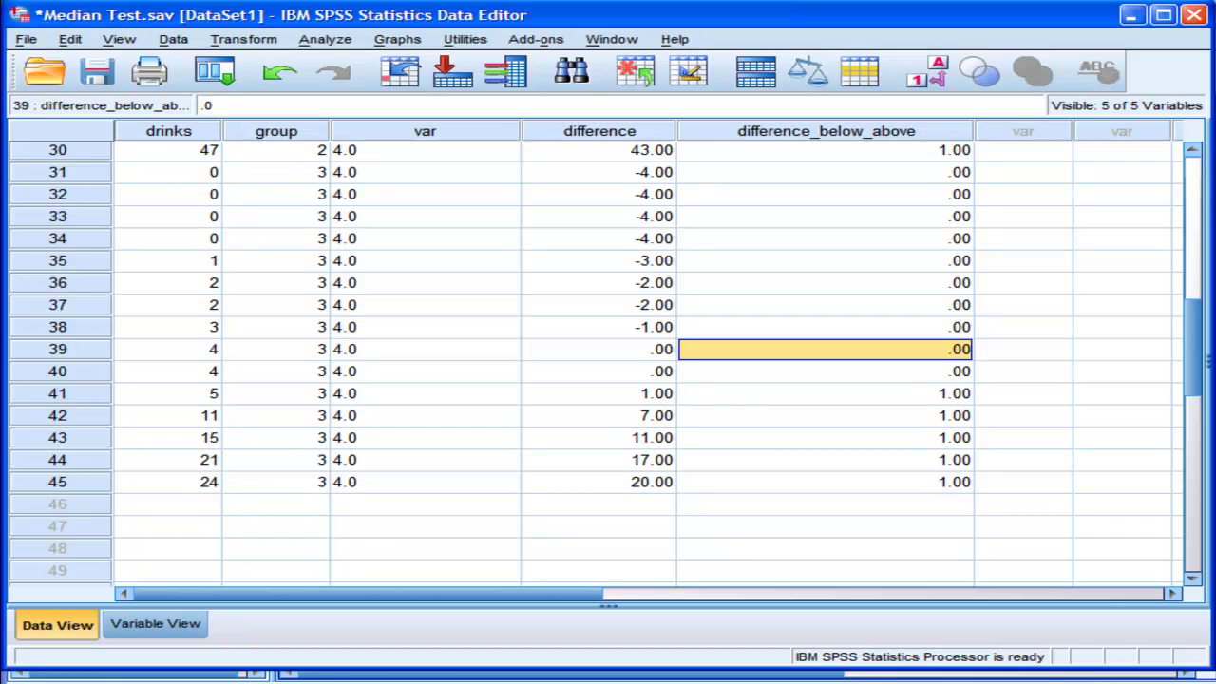
key(Up)
key(Up)
key(Up)
key(Up)
key(Up)
key(Up)
key(Up)
key(Up)
key(Up)
key(Up)
key(Up)
key(Up)
key(Up)
key(Up)
key(Up)
key(Up)
key(Up)
key(Up)
key(Up)
key(Up)
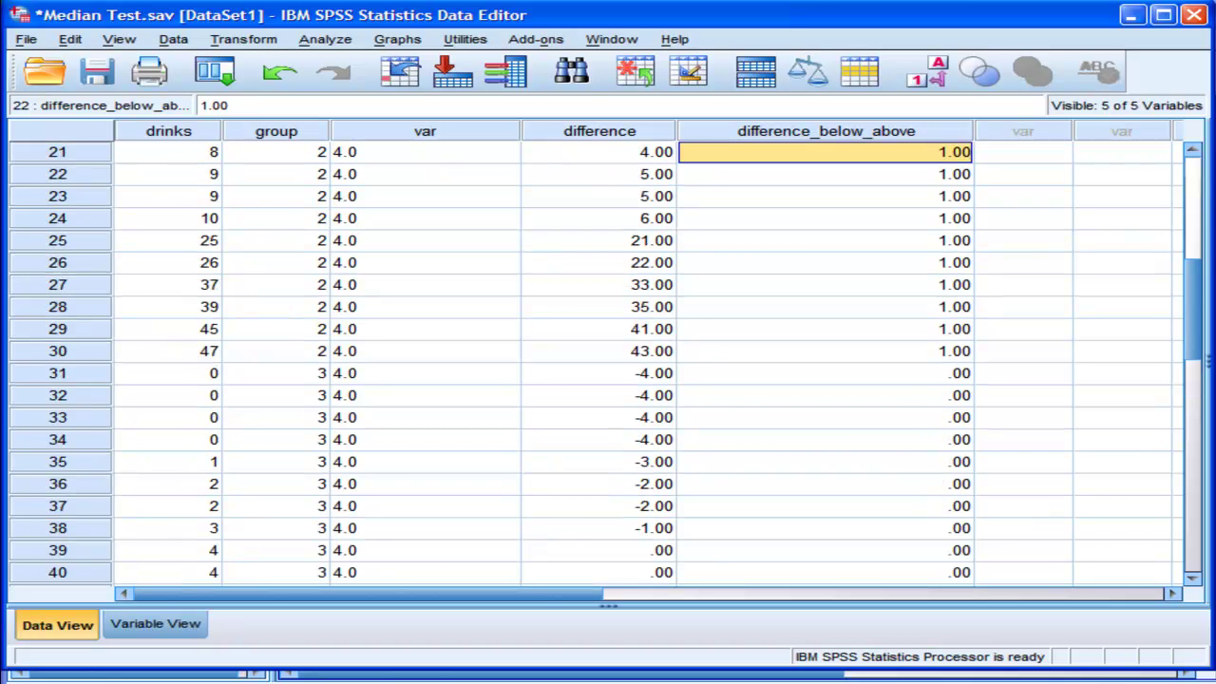
key(Up)
key(Up)
key(Up)
key(Up)
key(Up)
key(Down)
key(Down)
key(Down)
key(Down)
key(Down)
key(Down)
key(Down)
key(Down)
key(Down)
key(Down)
key(Down)
key(Down)
key(Down)
key(Down)
key(Down)
key(Down)
key(Down)
key(Down)
key(Down)
key(Down)
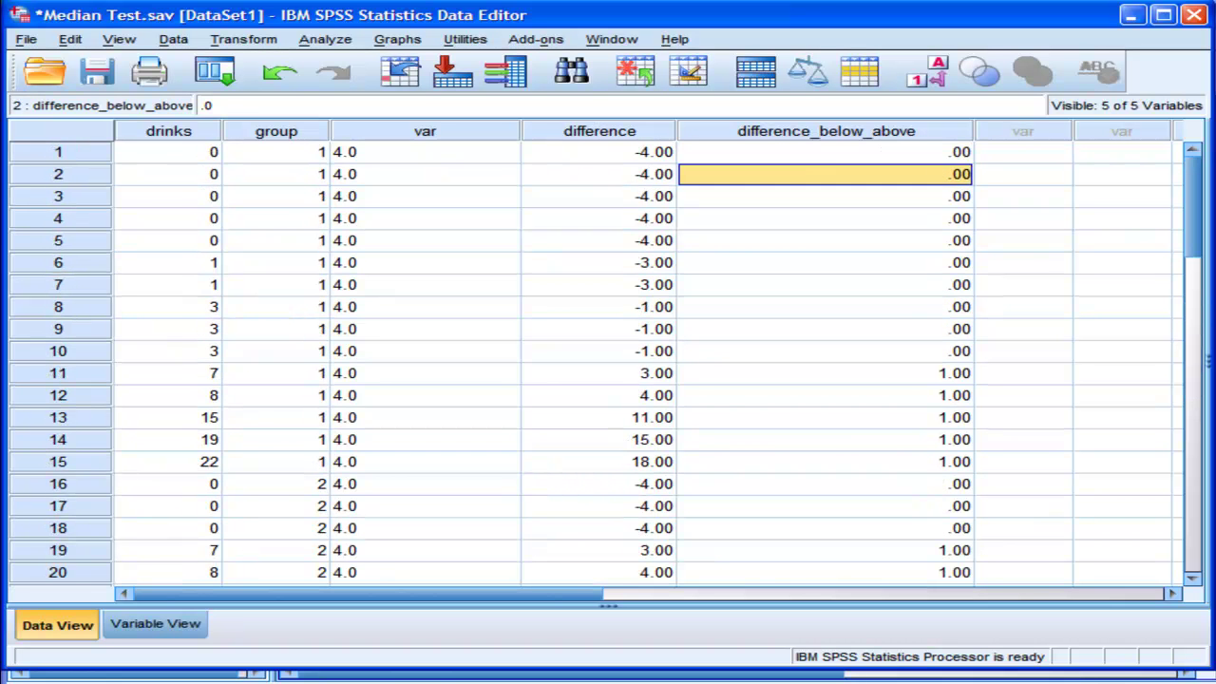
key(Down)
key(Down)
key(Down)
key(Down)
key(Down)
key(Down)
key(Down)
key(Down)
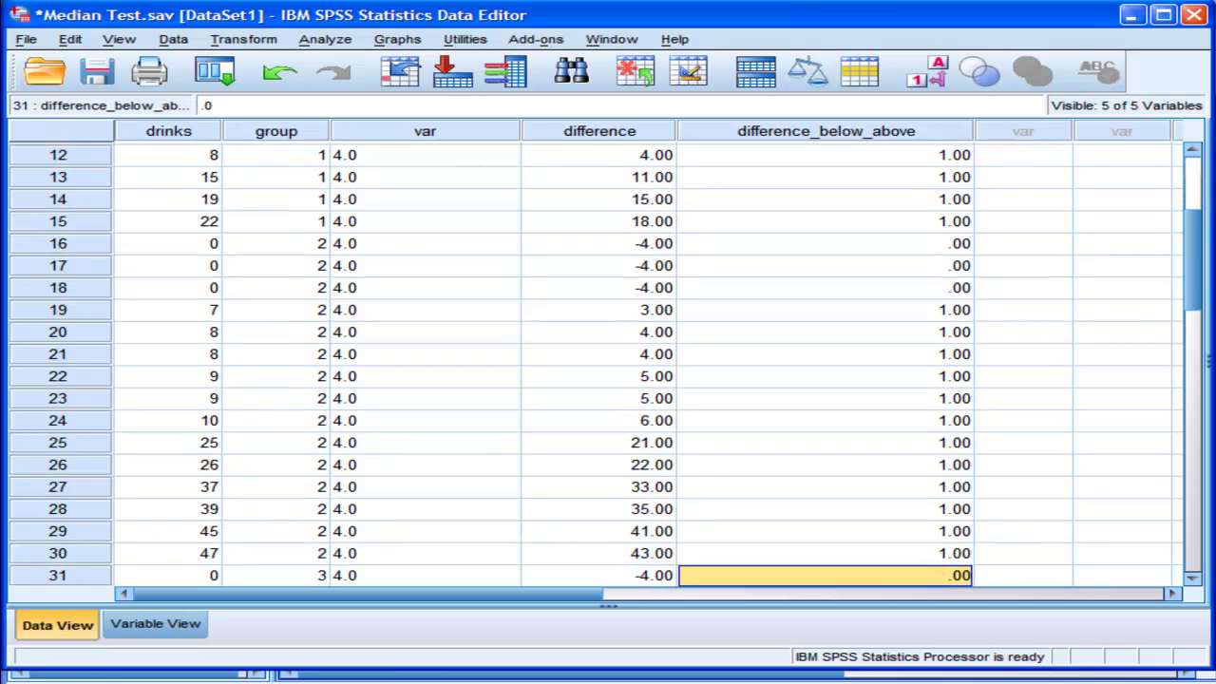
key(Down)
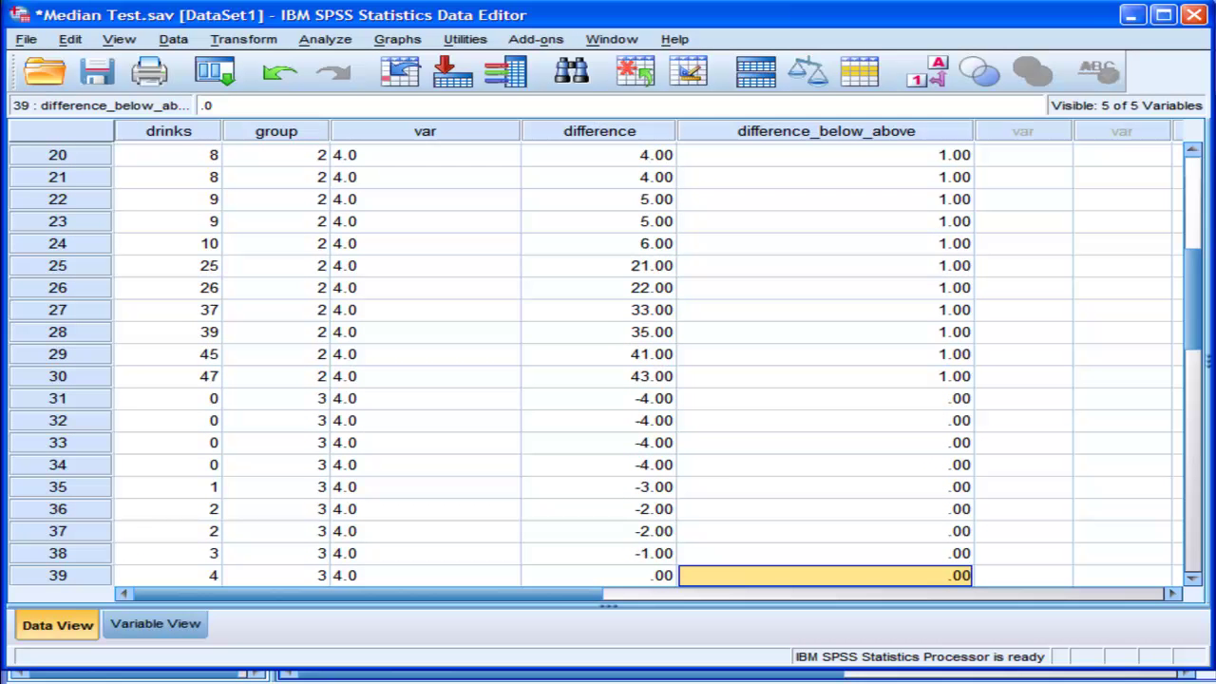
key(Down)
key(Down)
key(Down)
key(Down)
key(Down)
key(Down)
key(Down)
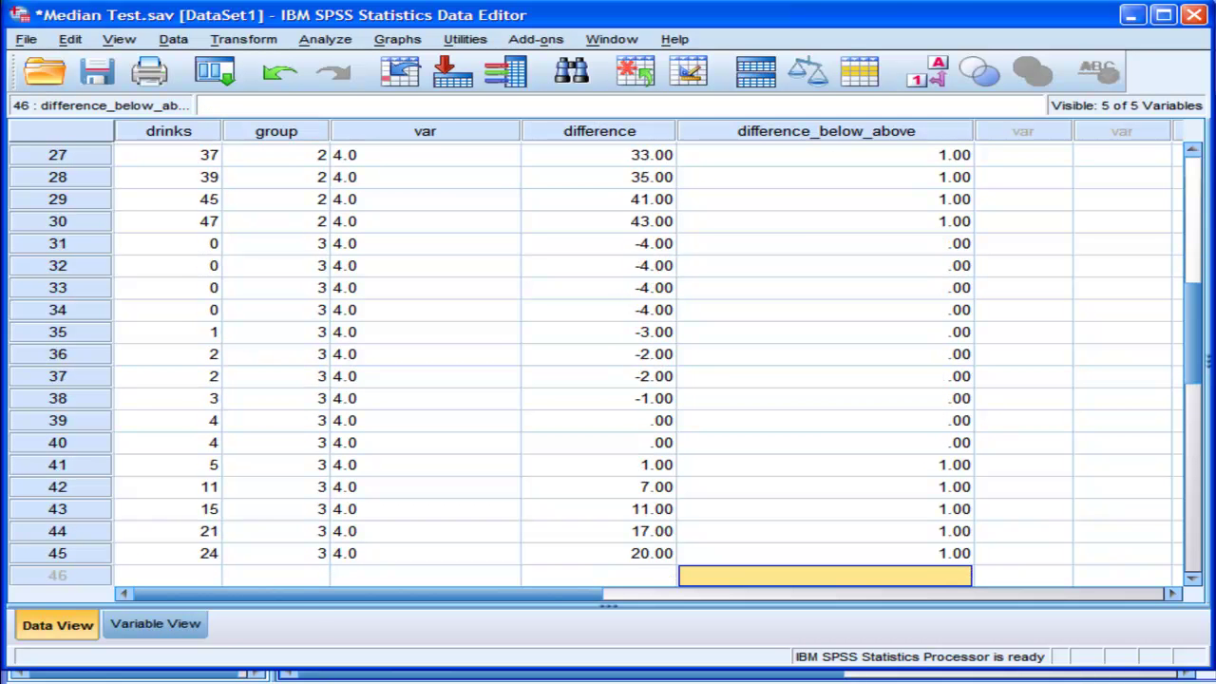
Add a value label for difference_below_above that names the value 0 "<=Median"
click(160, 623)
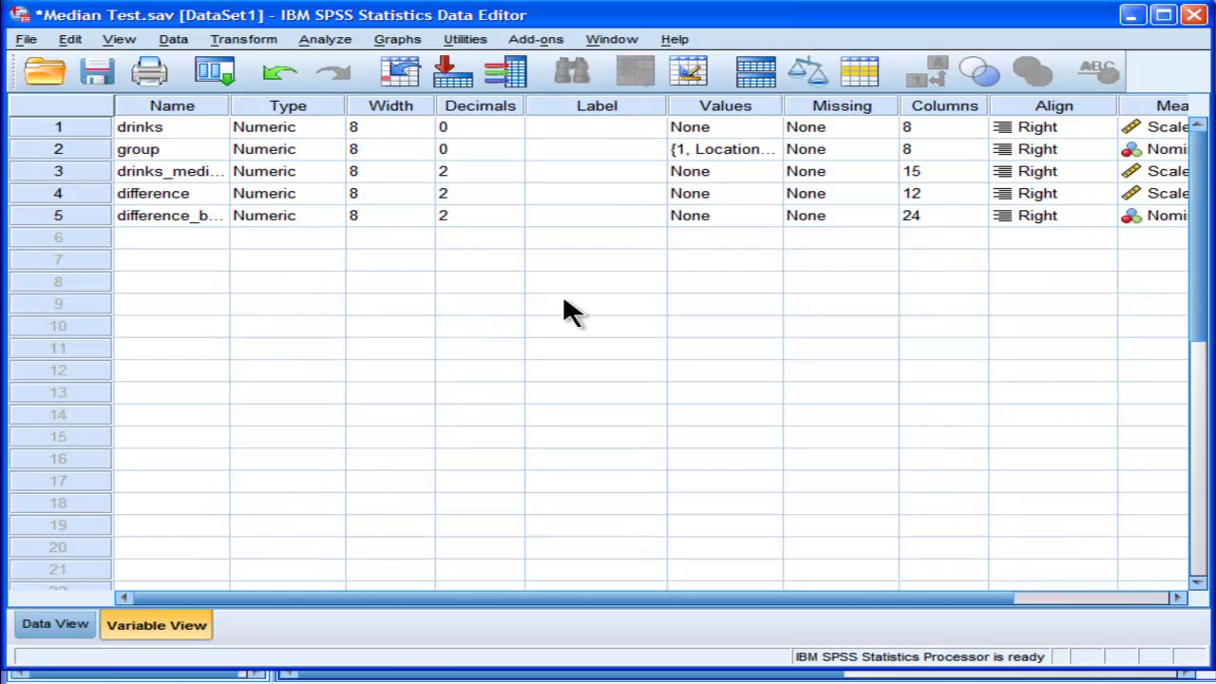
click(773, 216)
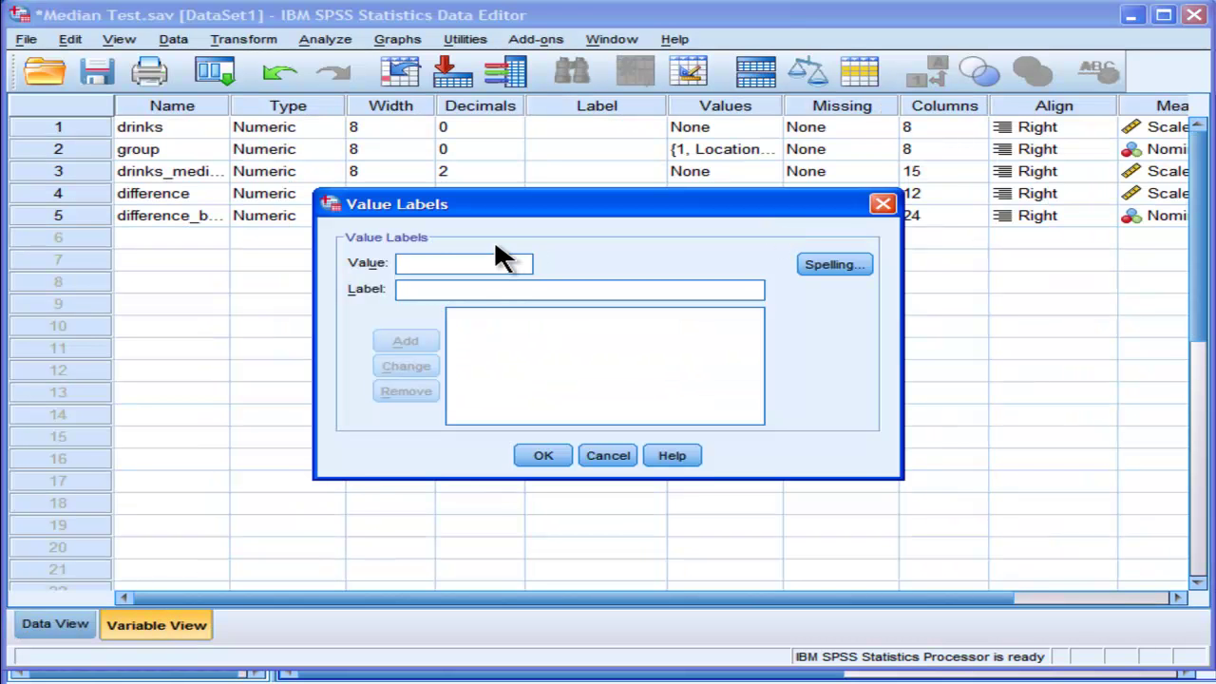
text(0)
click(480, 291)
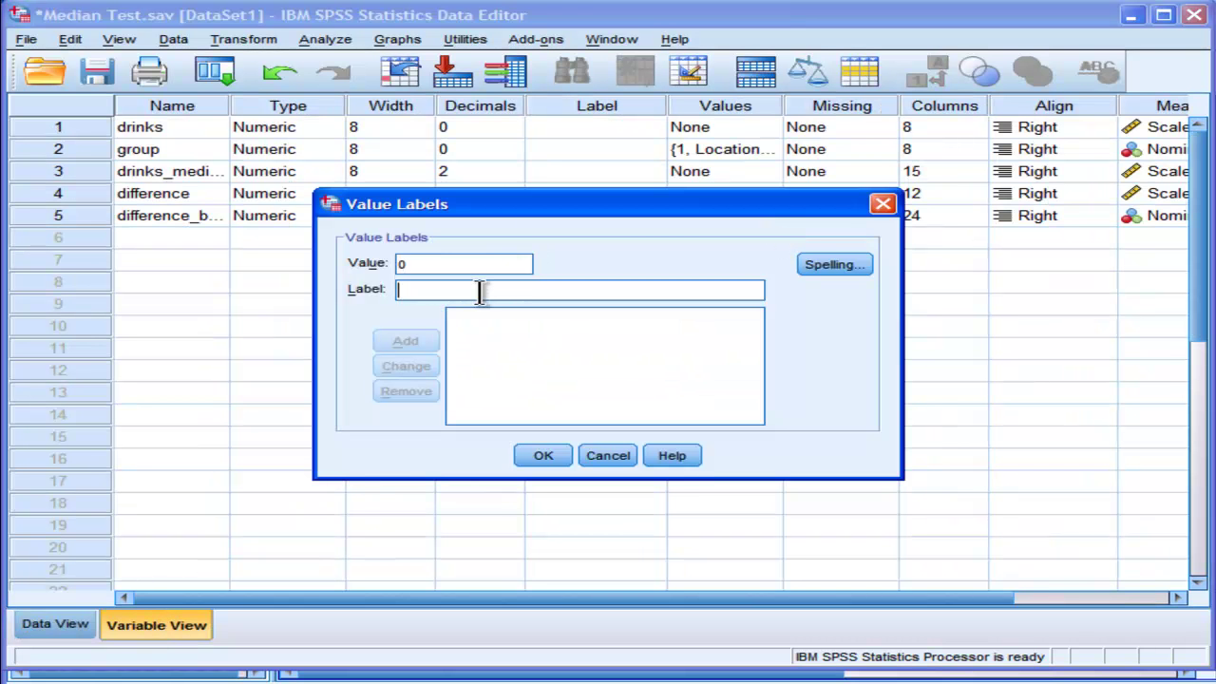
text(<=)
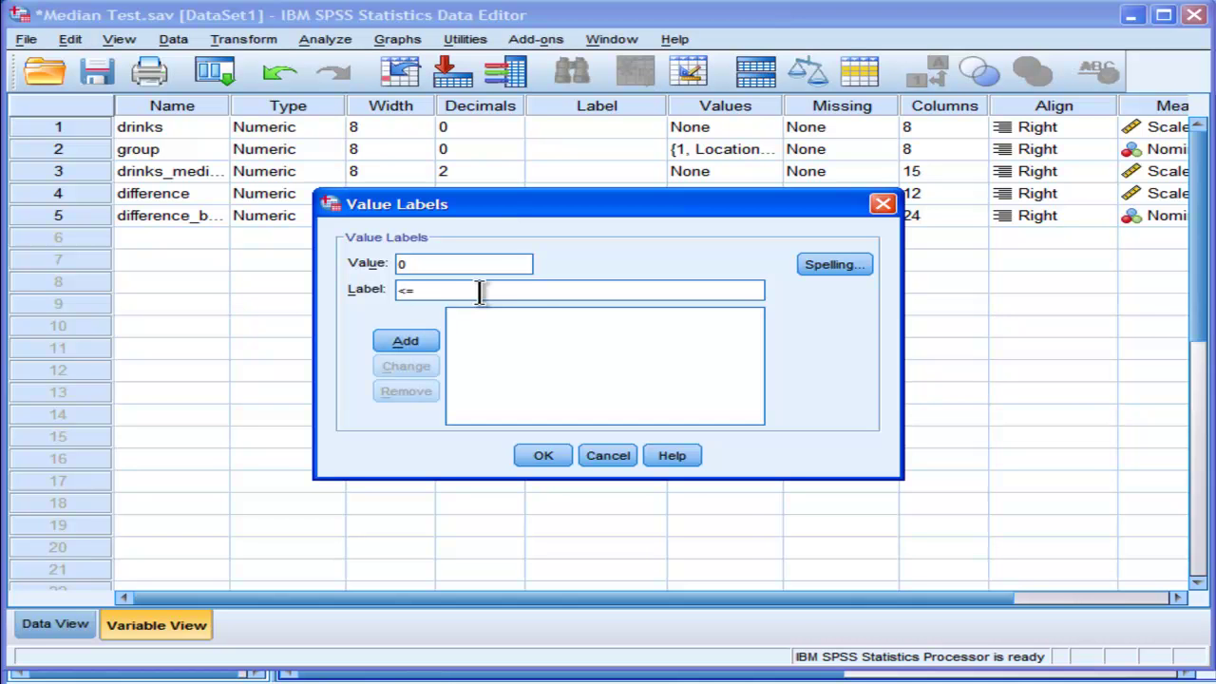
text(Median)
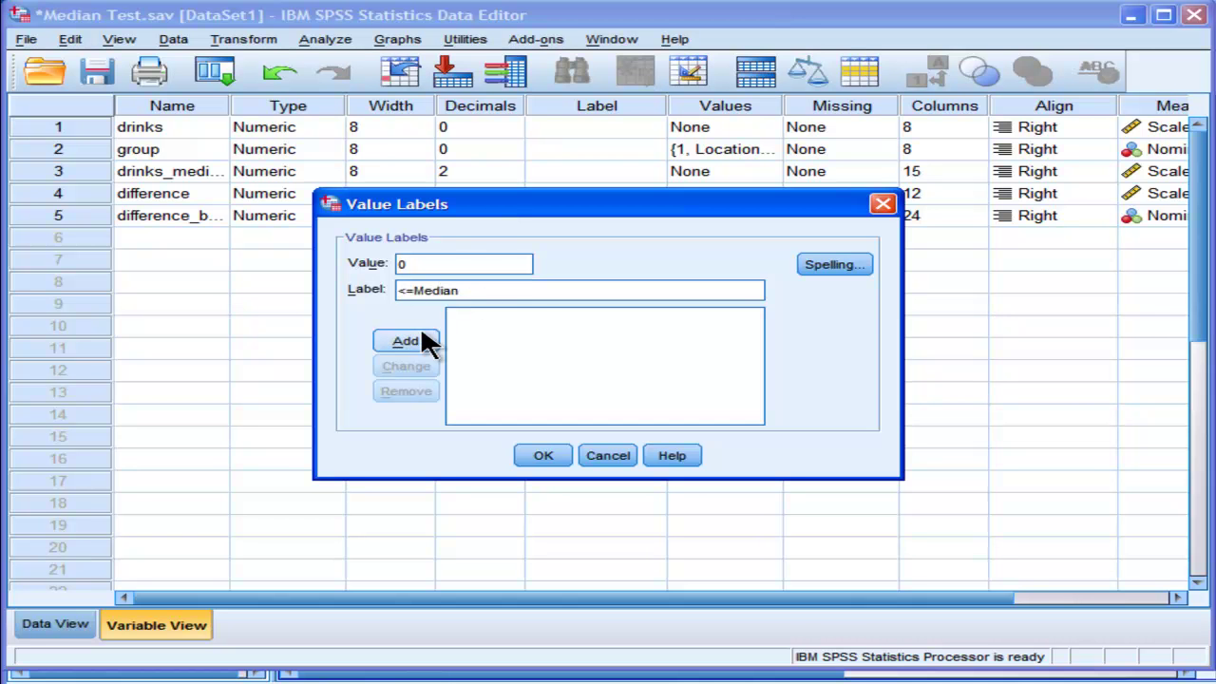
click(422, 335)
Add the value label ">Median" for the value 1 and apply the labels to difference_below_above
text(1)
click(427, 294)
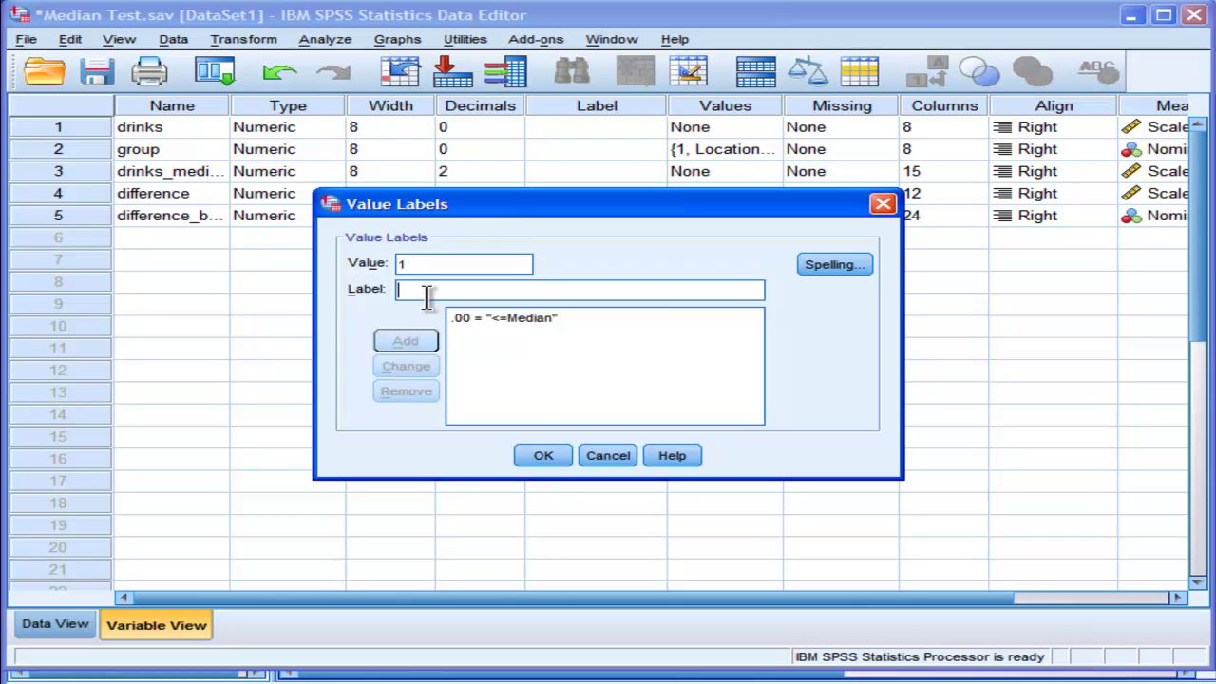
text(>Median)
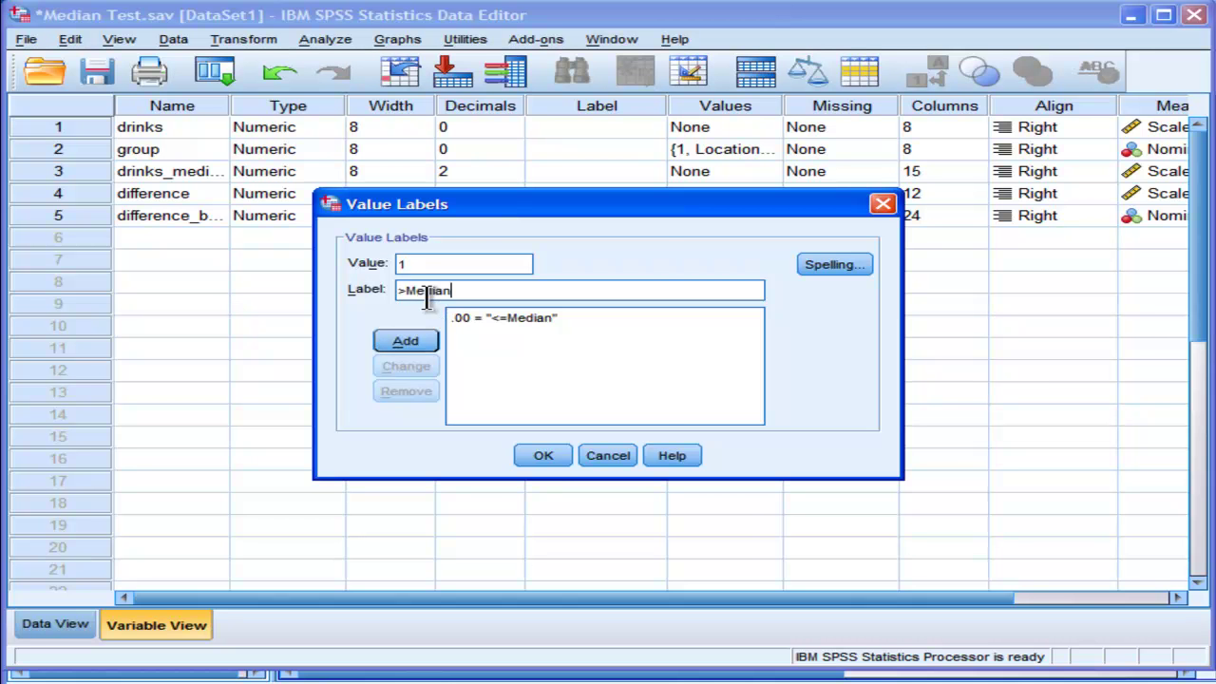
click(405, 343)
click(542, 455)
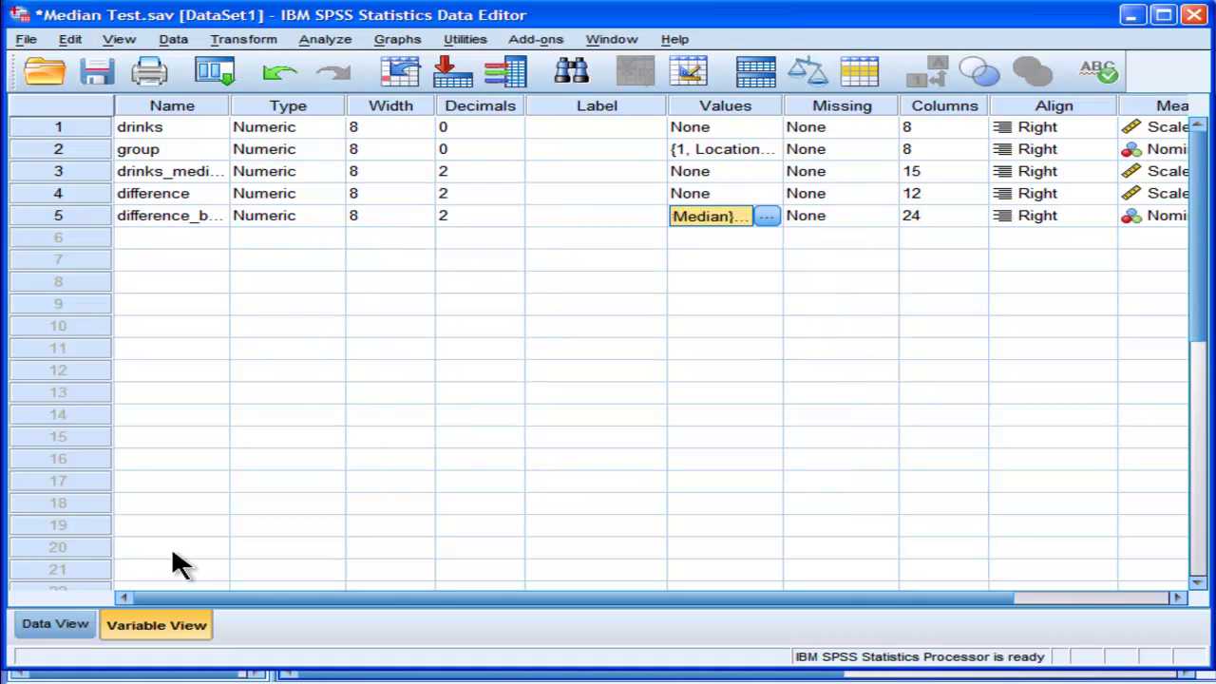
Return to the case data and examine the group and difference_below_above columns from the first case
click(59, 624)
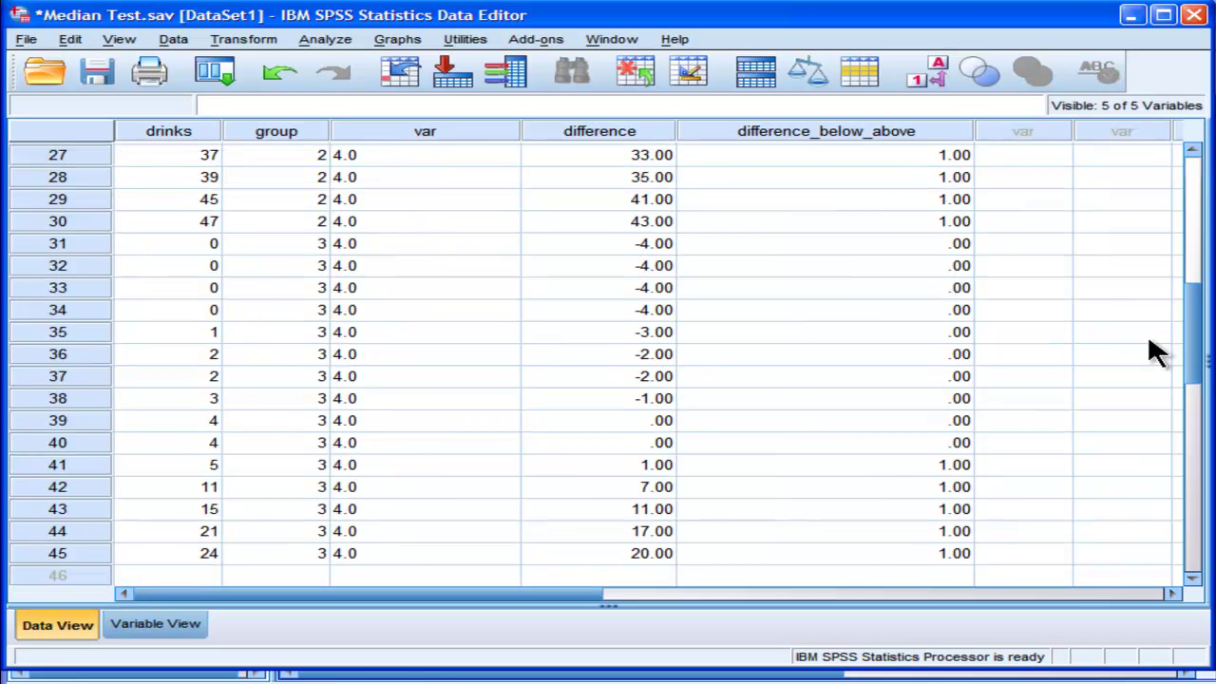
drag(1193, 334, 1195, 195)
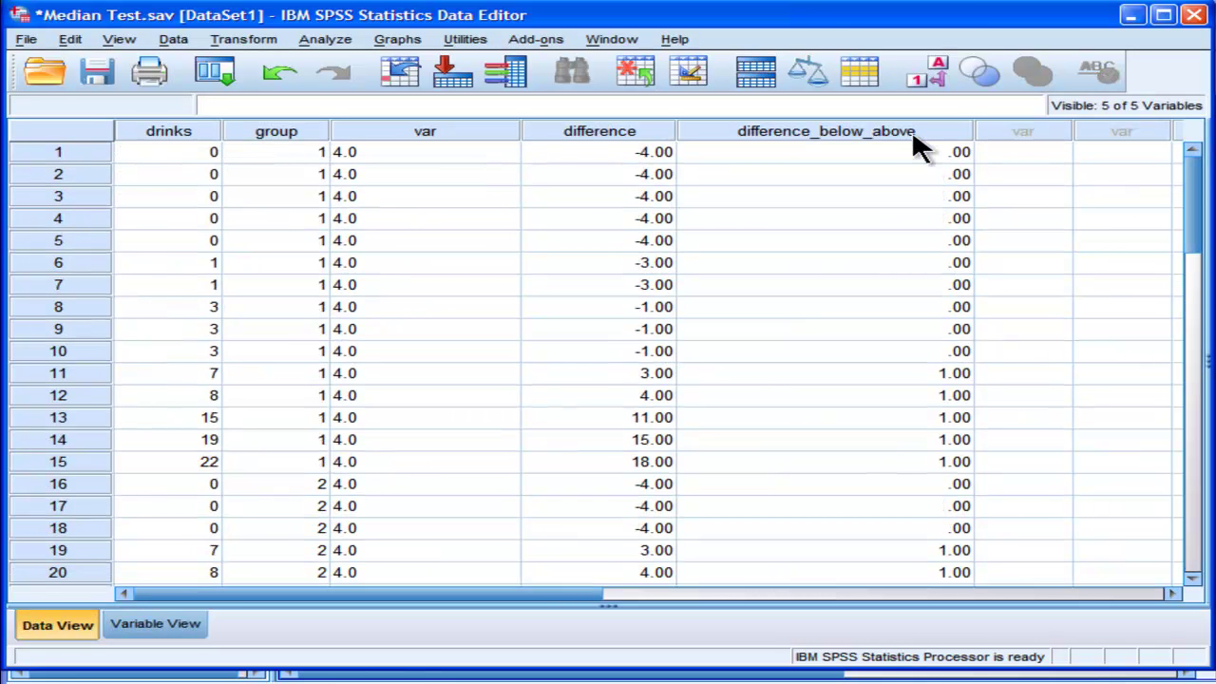
click(914, 133)
click(302, 131)
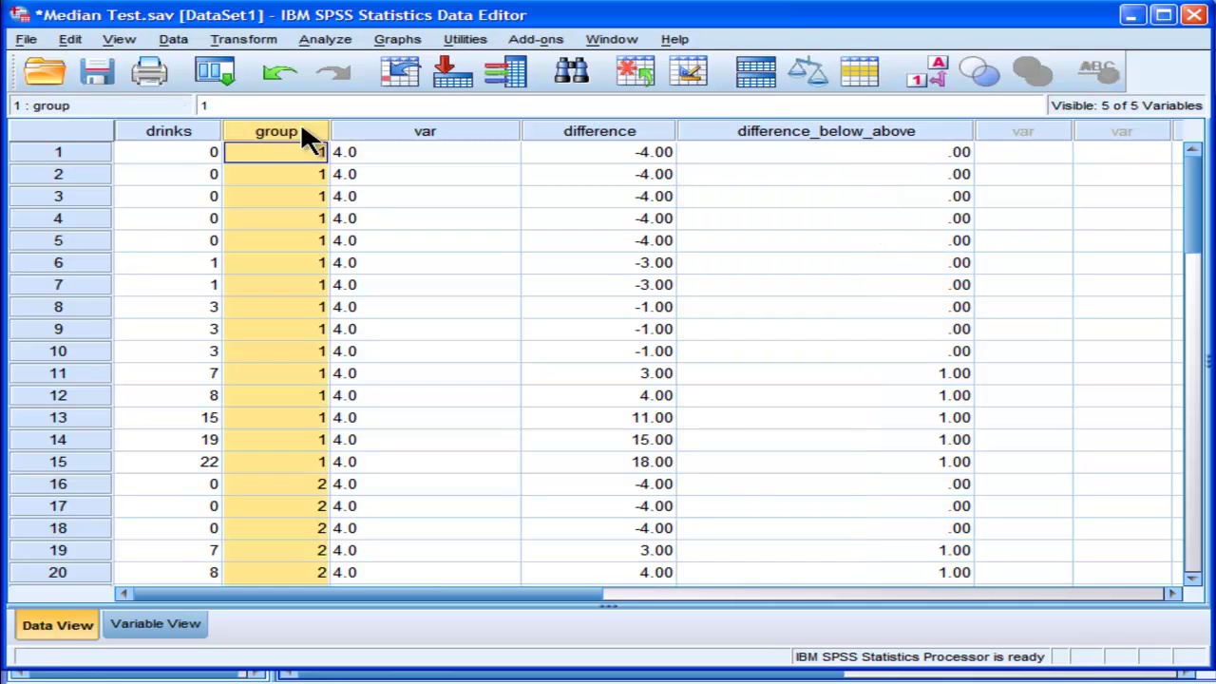
click(831, 133)
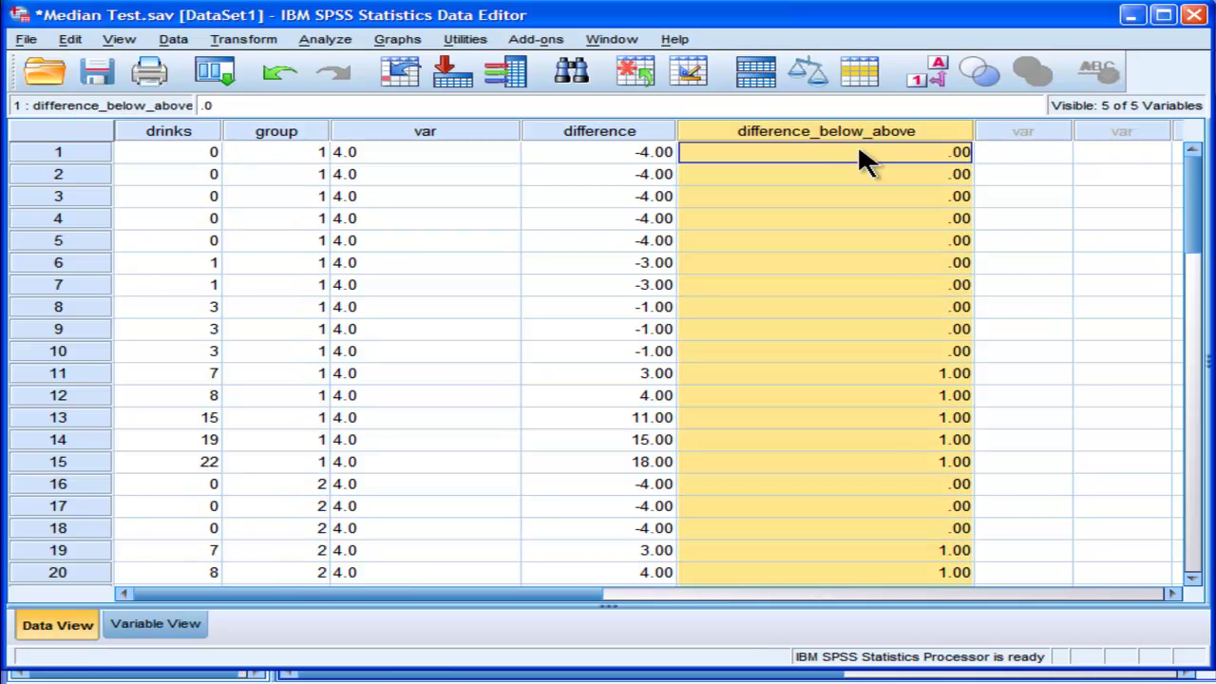
click(860, 154)
Set up a Crosstabs analysis with difference_below_above as the row variable and group as the column variable
click(325, 39)
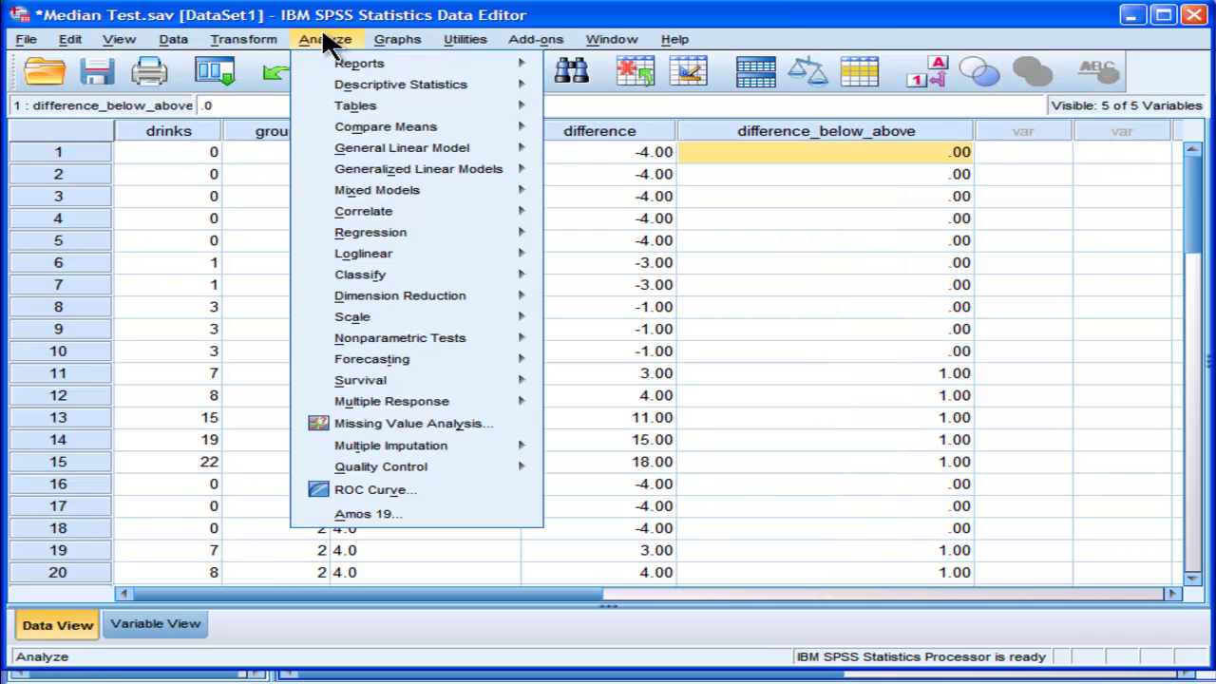
mouse_move(409, 109)
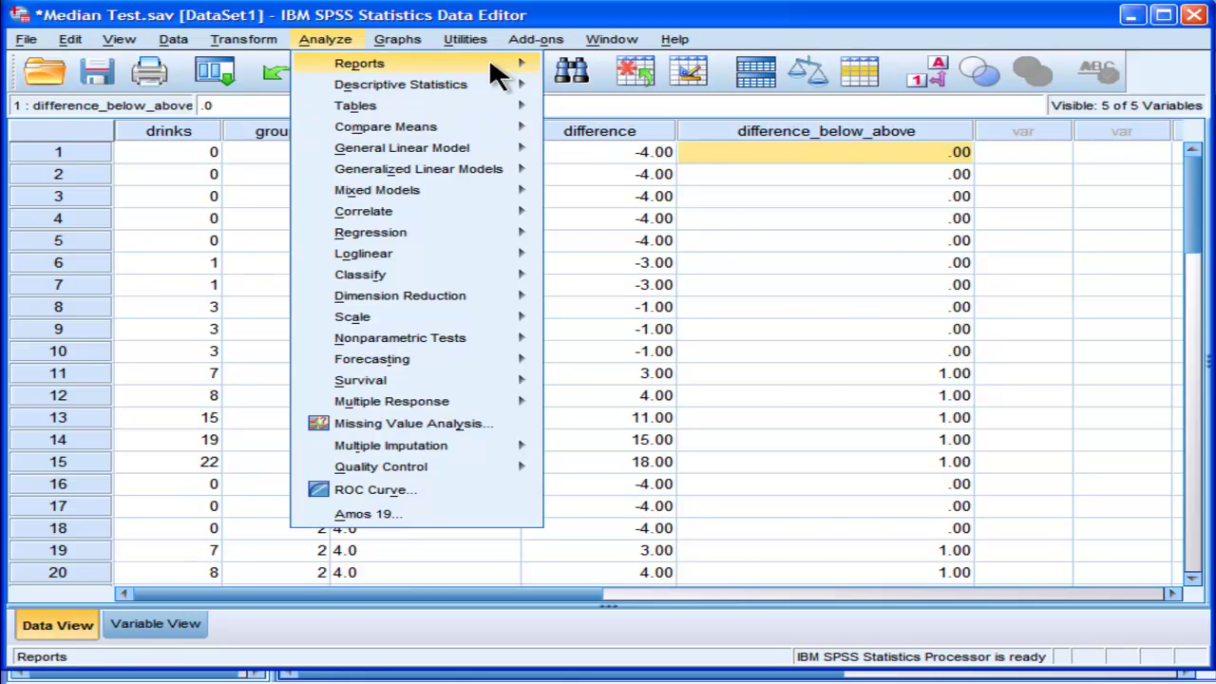
mouse_move(512, 73)
click(627, 159)
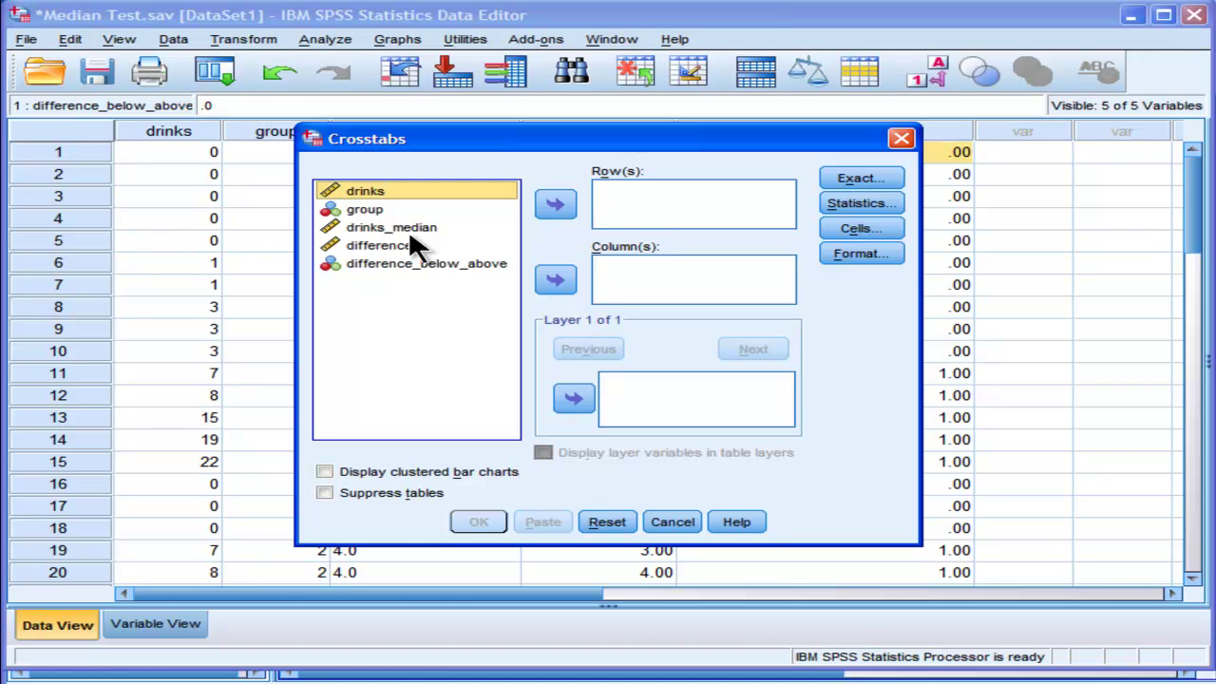
click(360, 209)
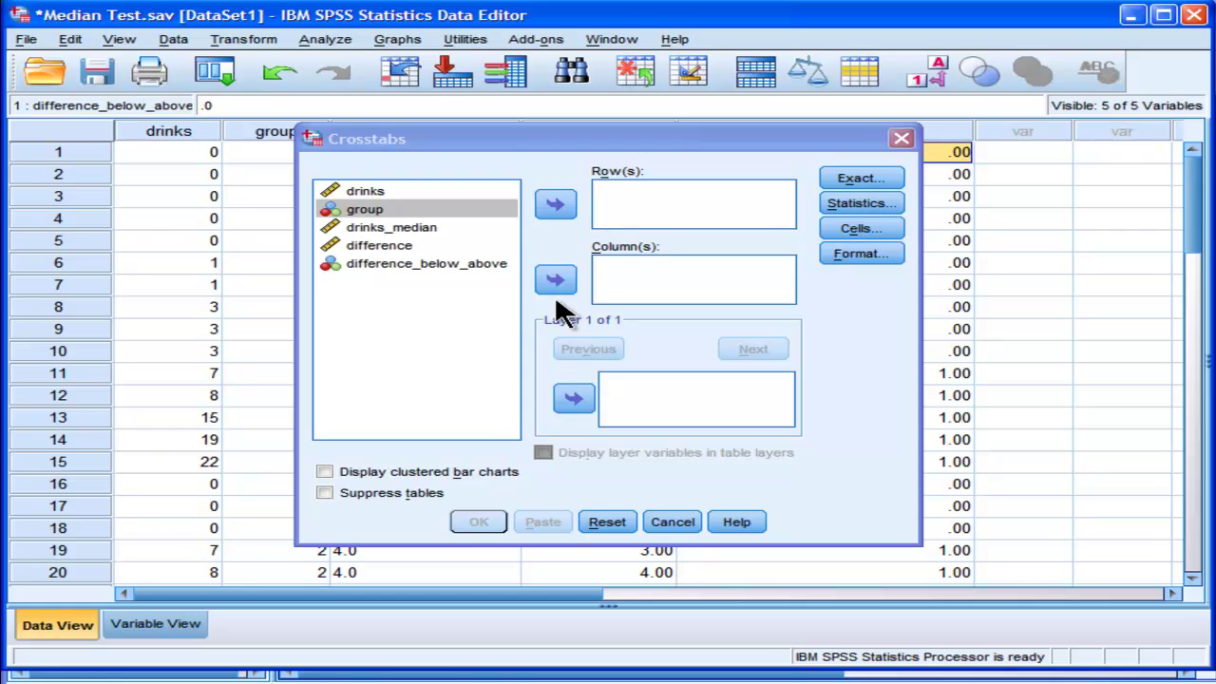
click(556, 280)
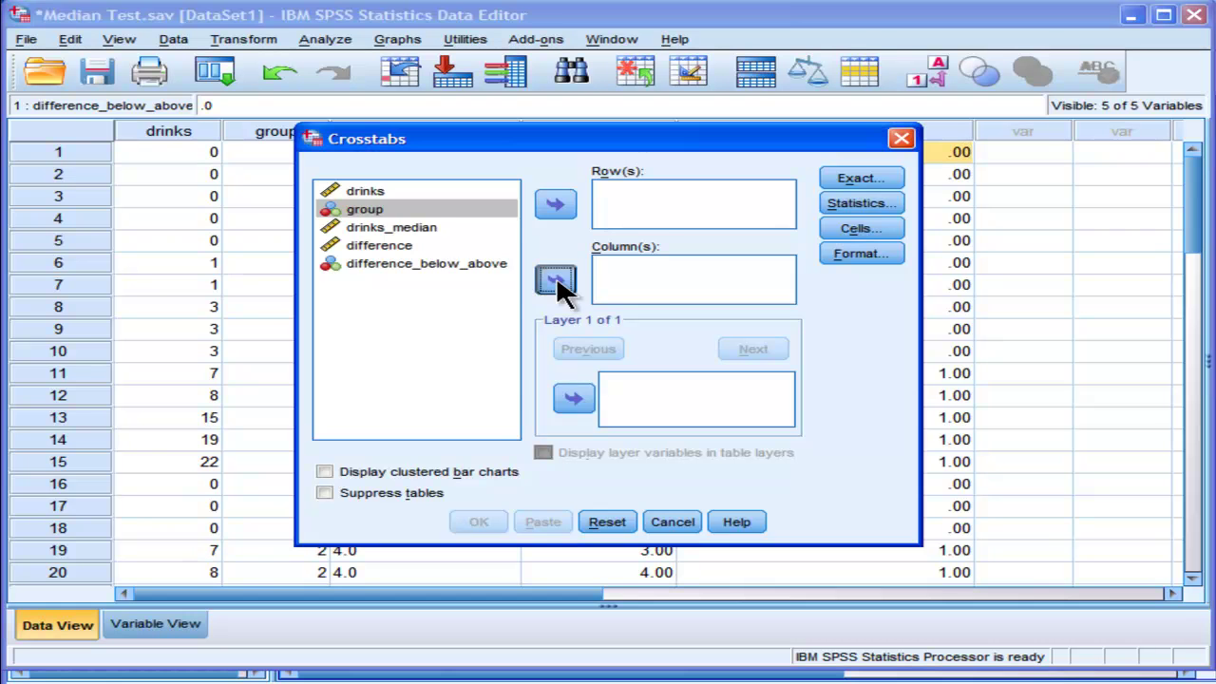
click(419, 245)
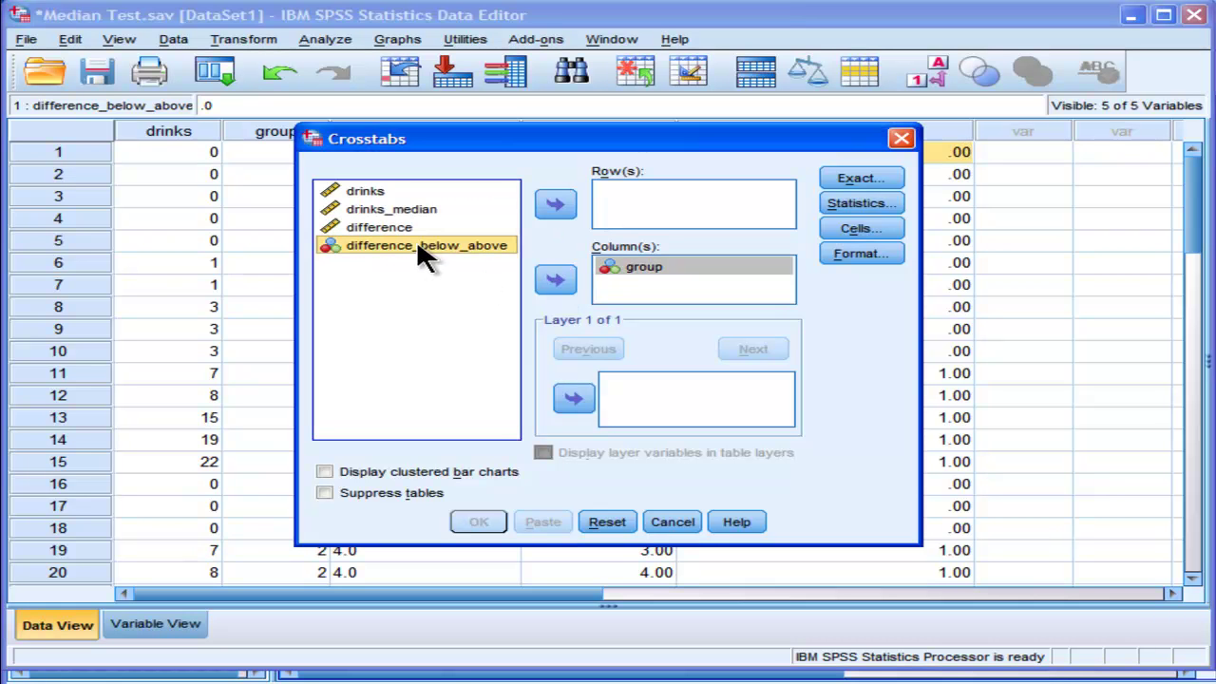
click(555, 204)
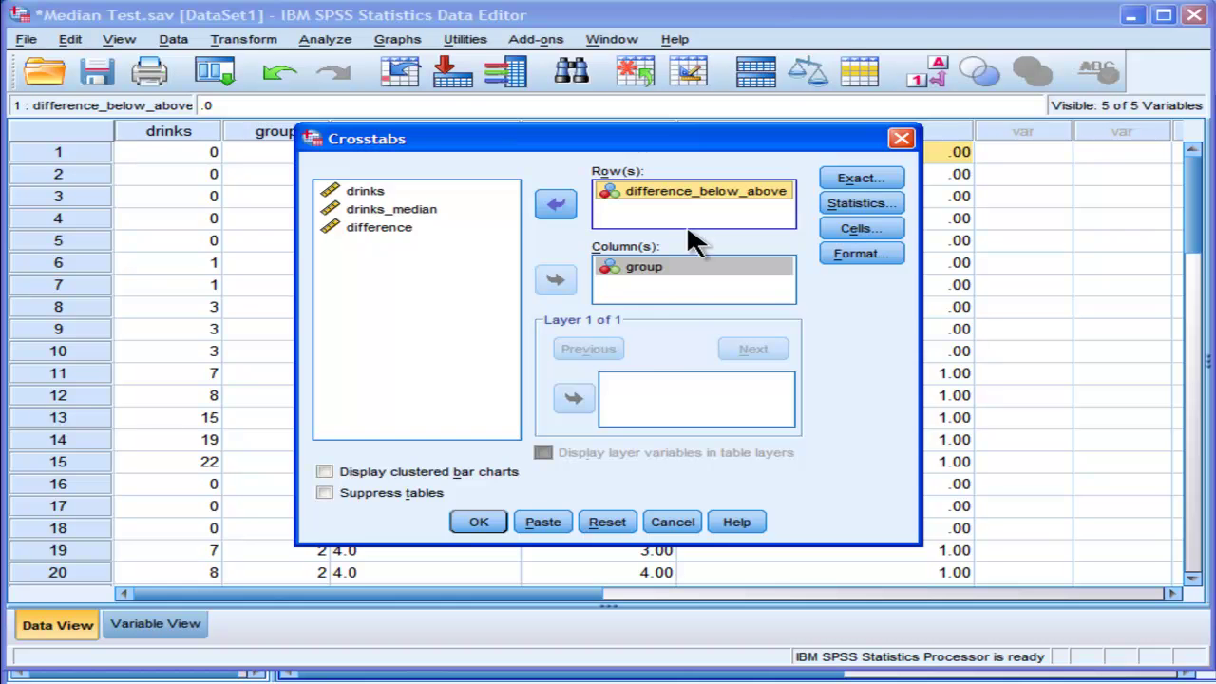
Request the Chi-square and Phi and Cramer's V statistics for the crosstab, and run the analysis
click(876, 202)
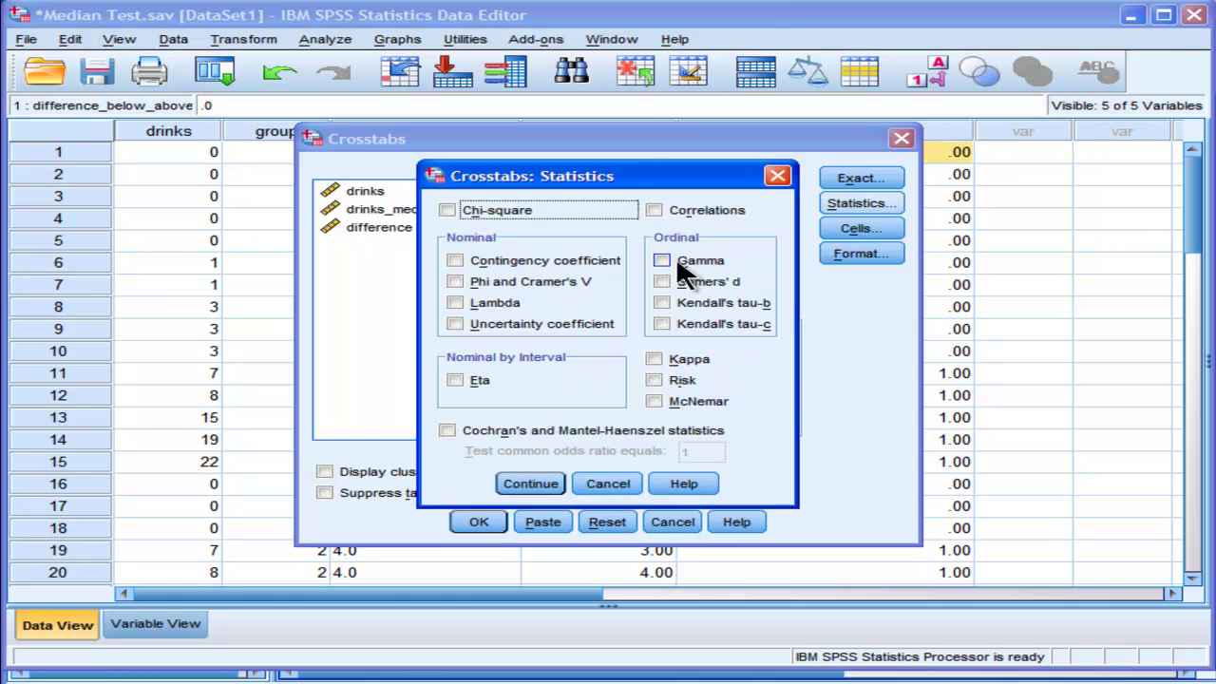
click(489, 209)
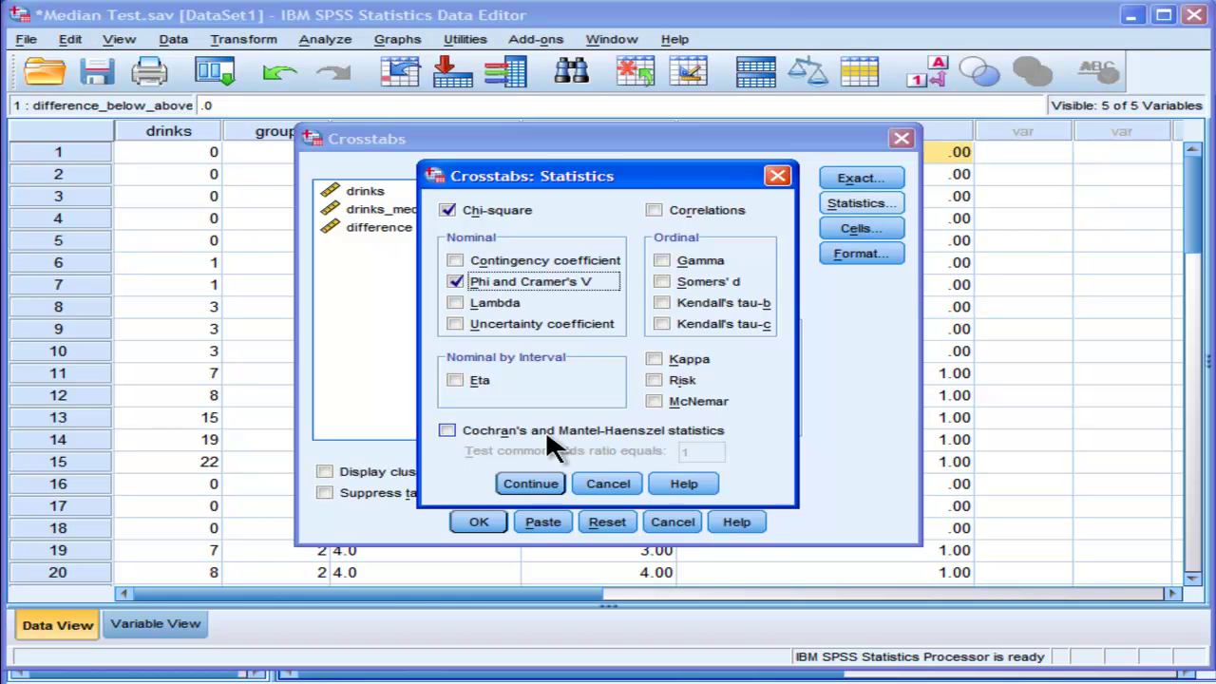
click(538, 484)
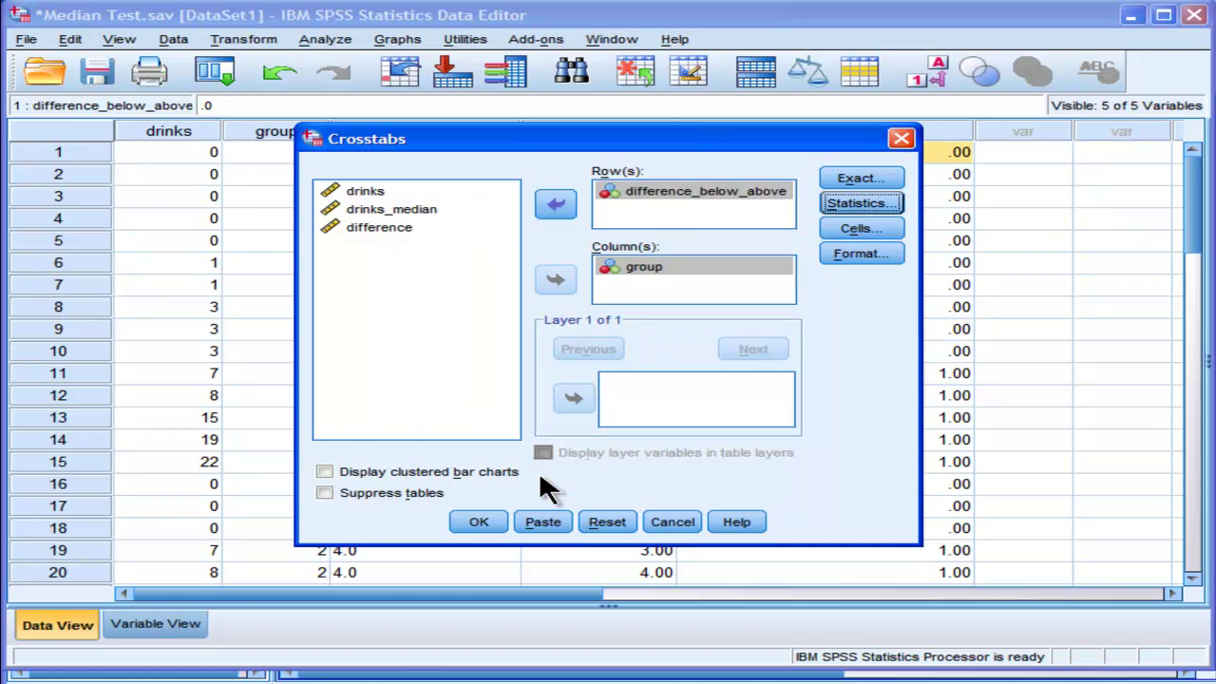
click(492, 520)
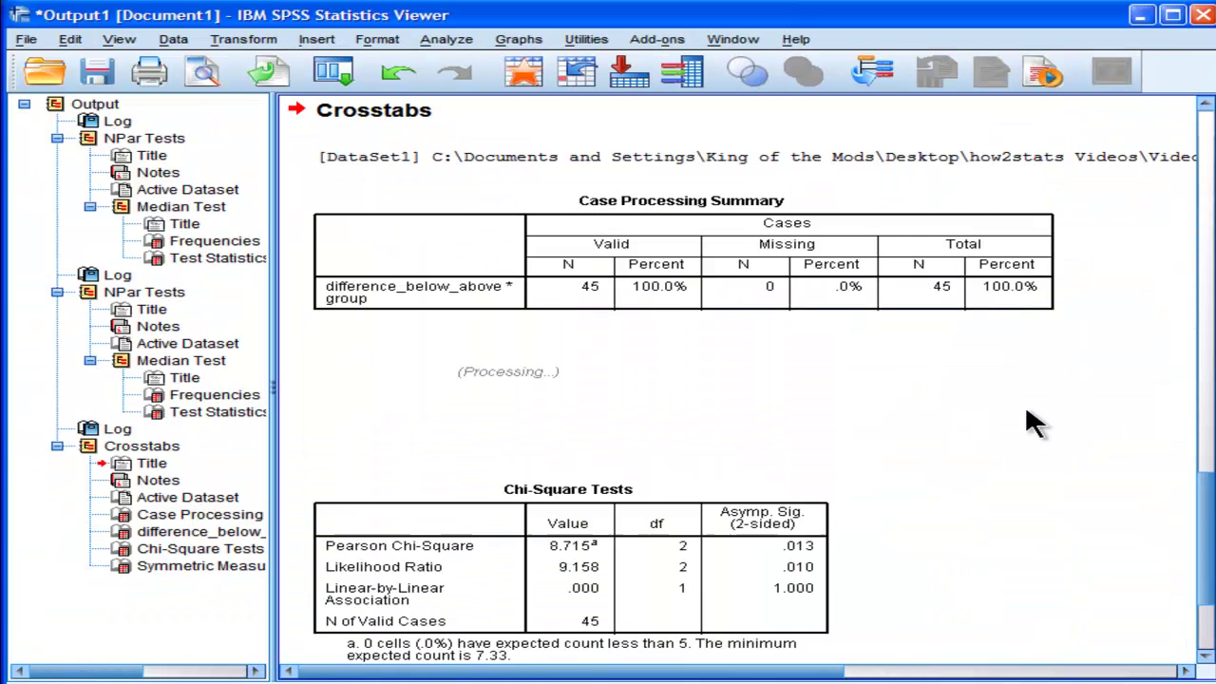
Compare the crosstabulation, chi-square tests and symmetric measures with the frequencies and test statistics of the first median test
drag(1199, 489, 1192, 506)
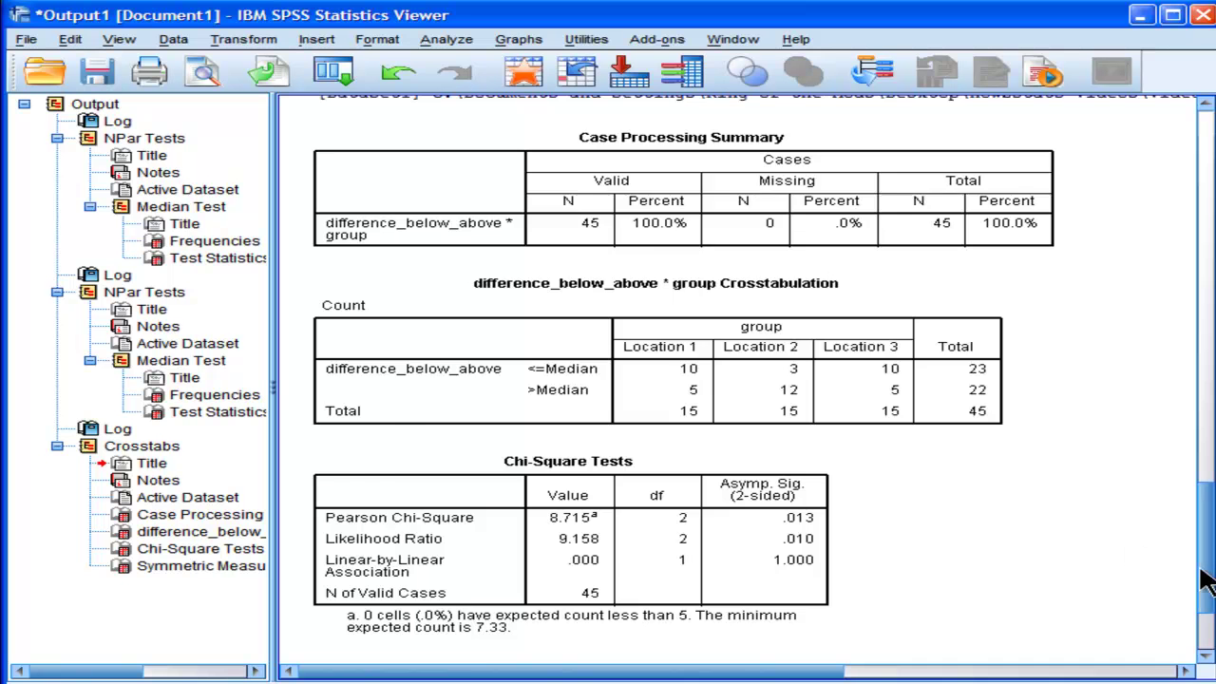
drag(1203, 541, 1197, 149)
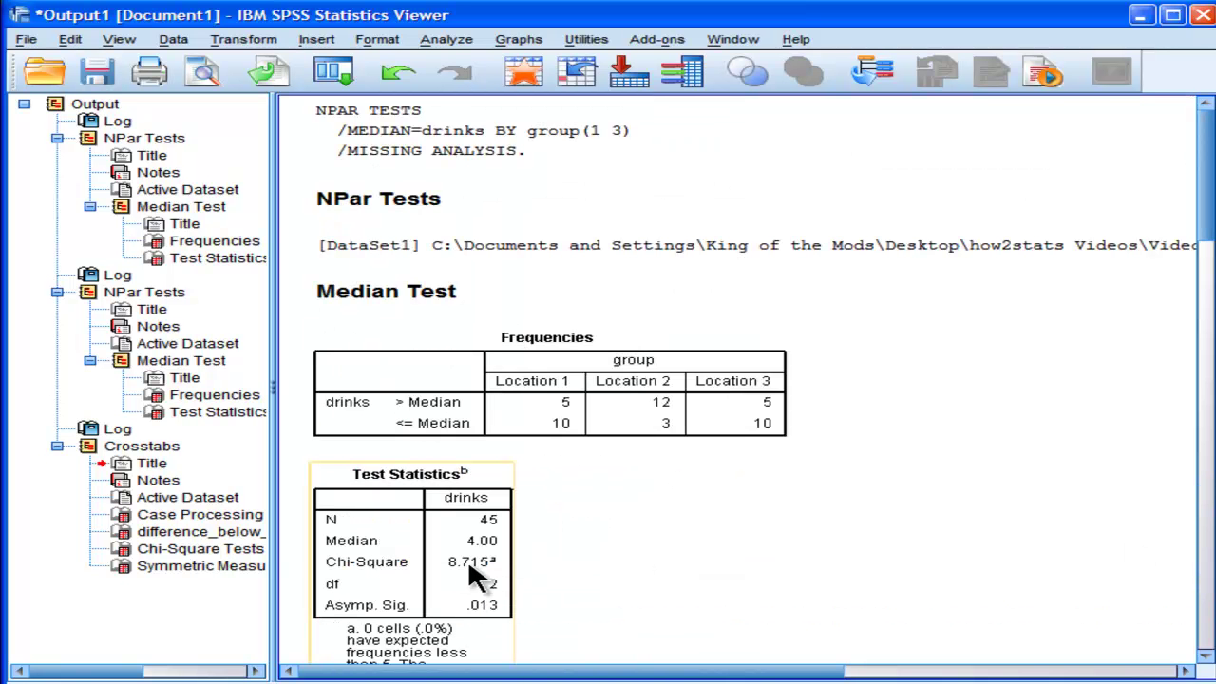
drag(1208, 190, 1186, 635)
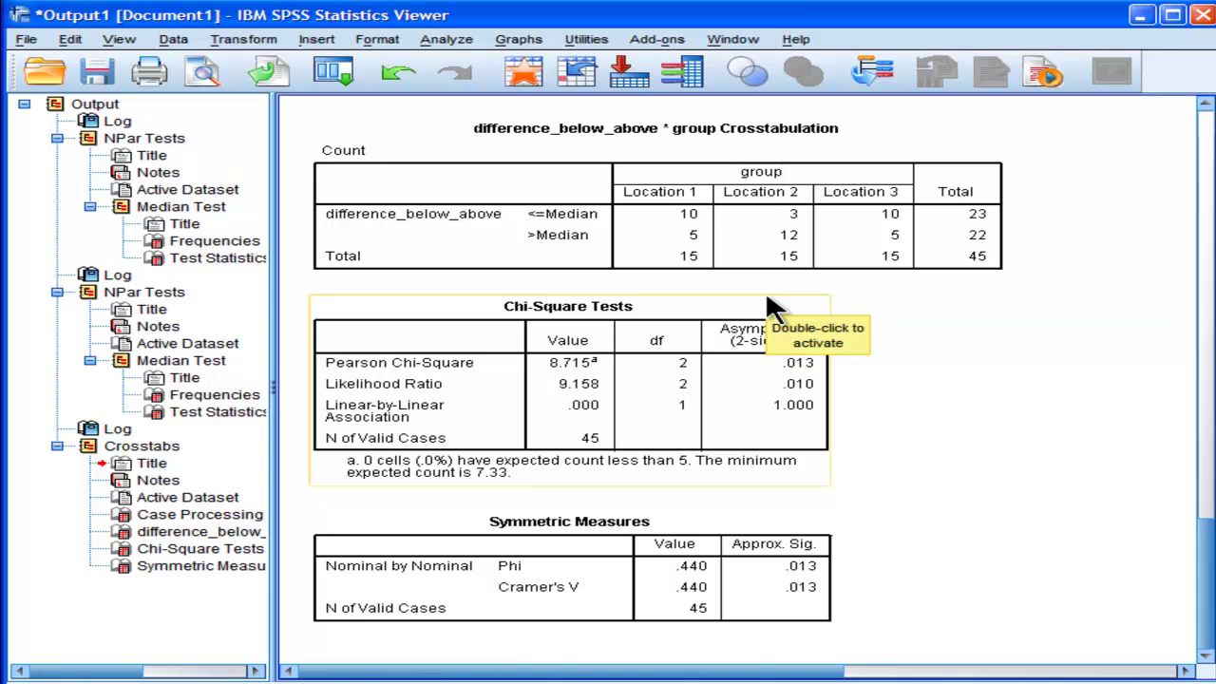
click(751, 238)
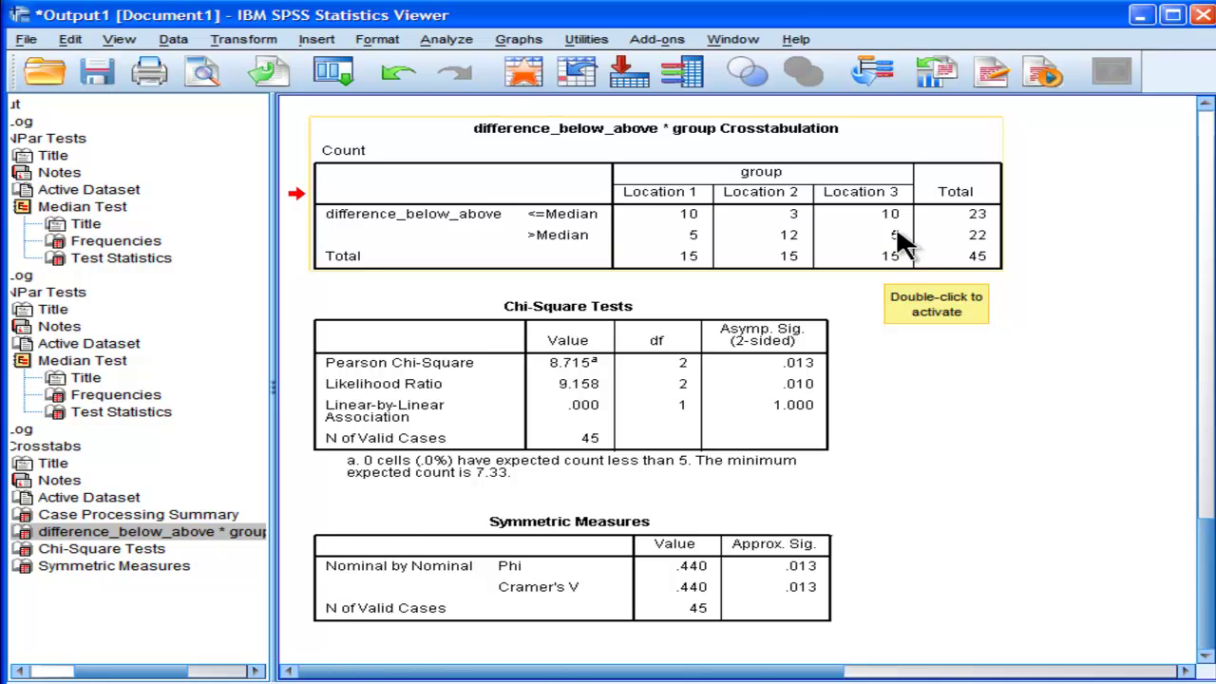
drag(1200, 575, 1208, 611)
click(756, 370)
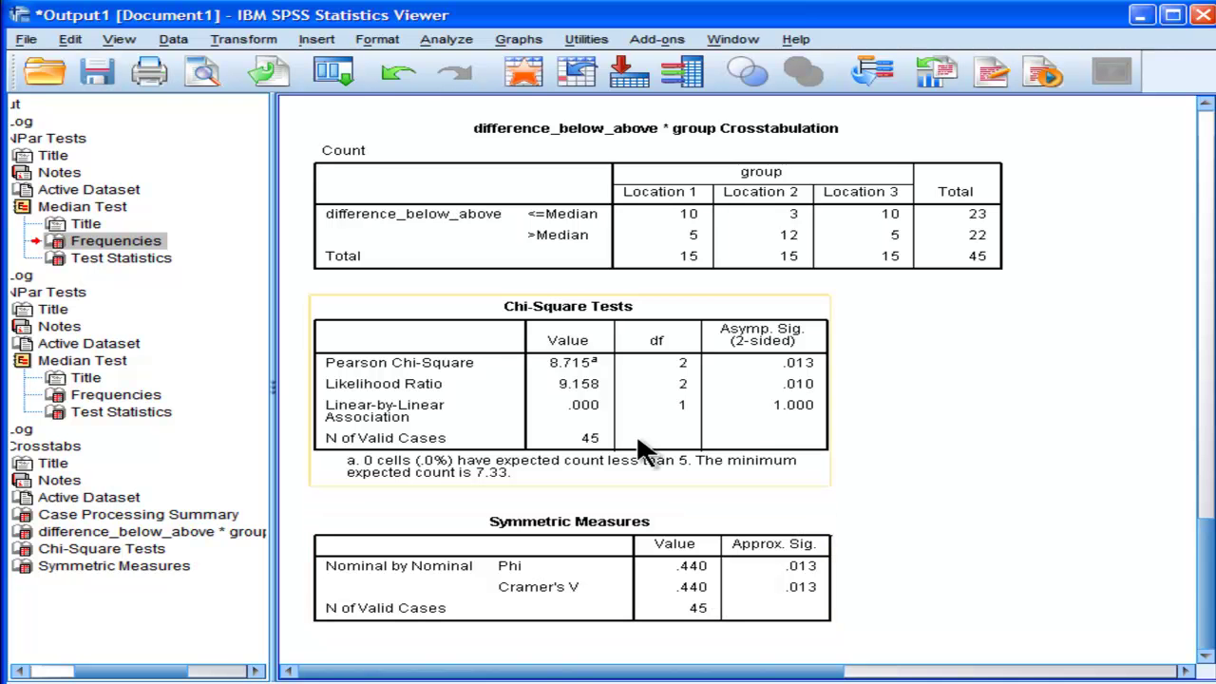
drag(1209, 597, 1201, 211)
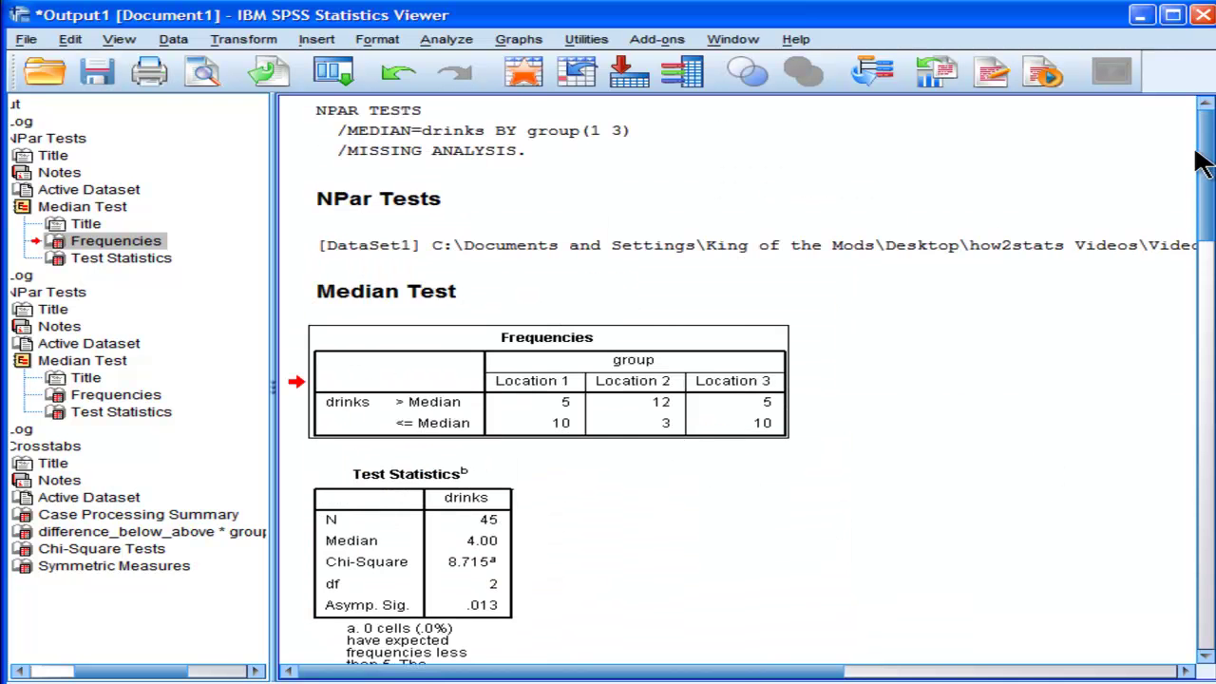
scroll(402, 589, up, 5)
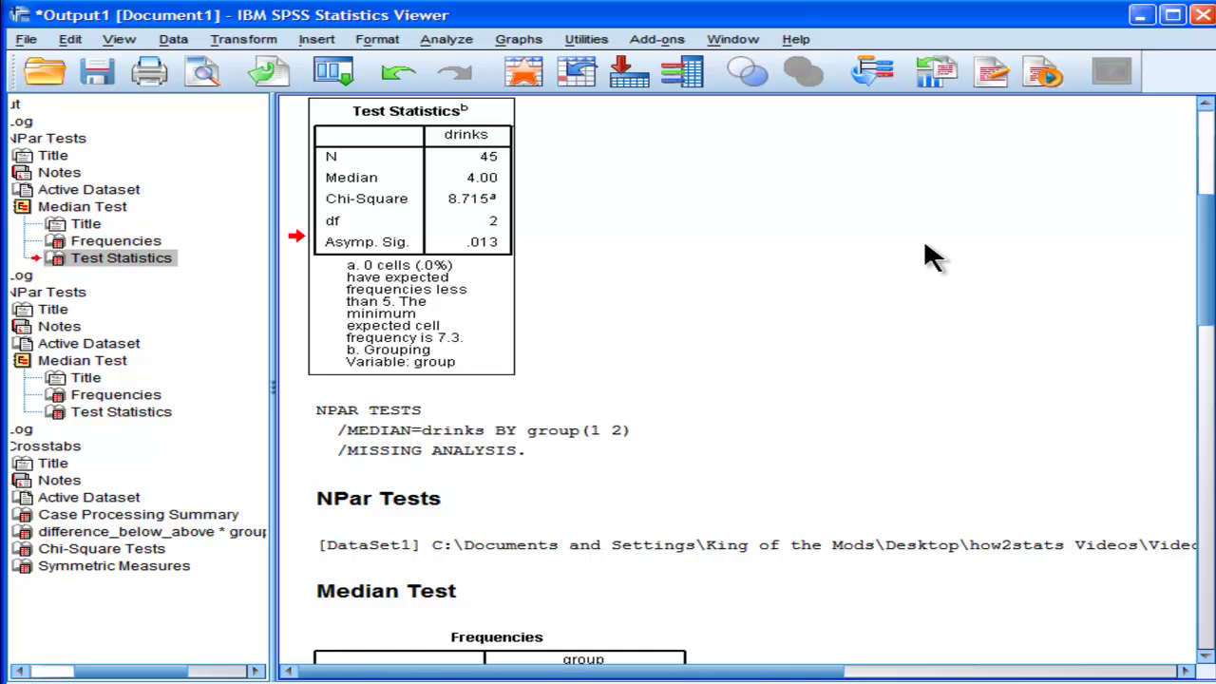
drag(1194, 217, 1192, 608)
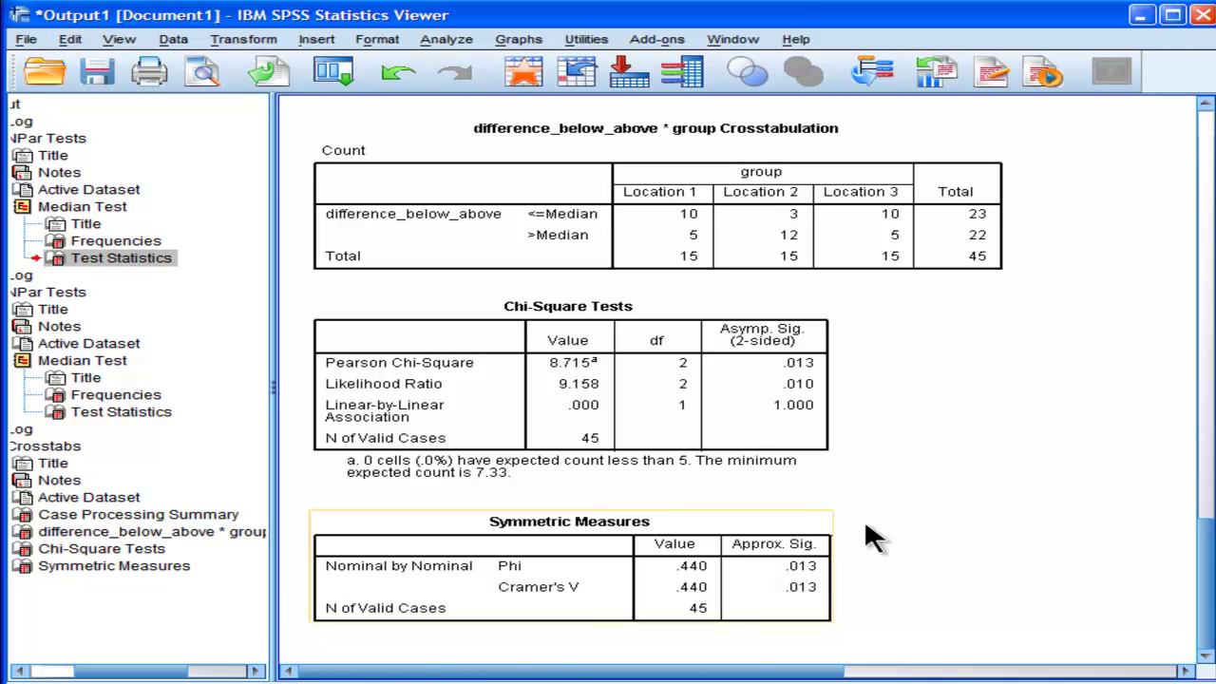
click(960, 218)
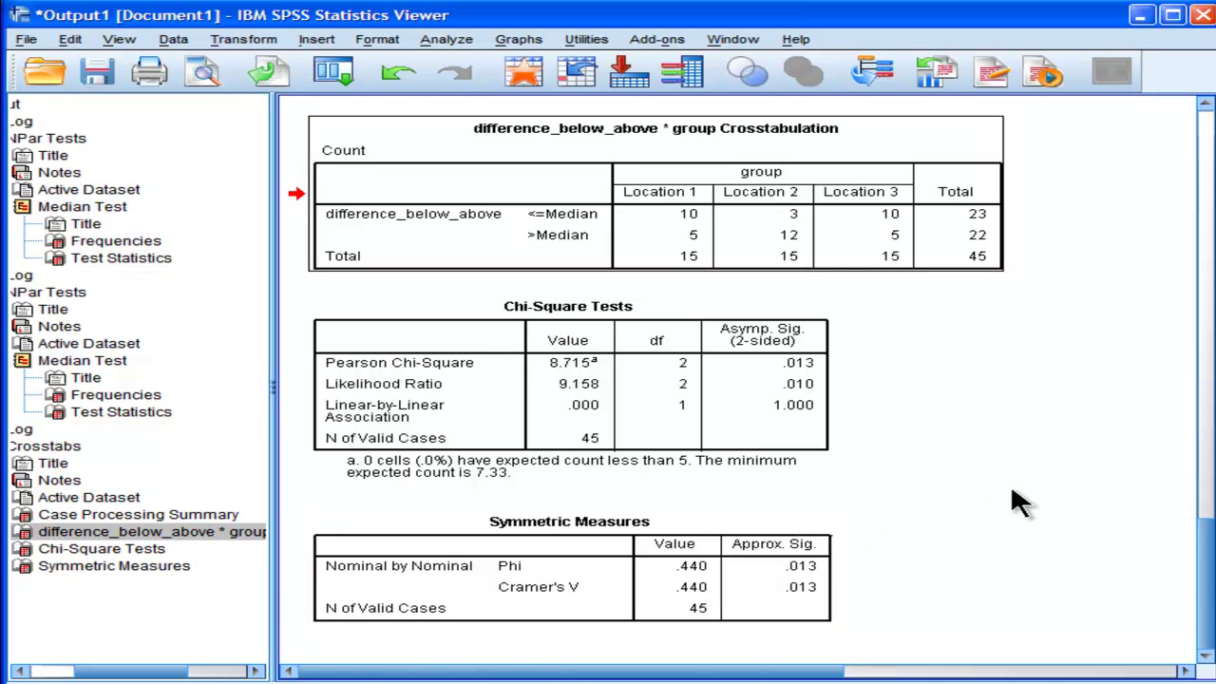